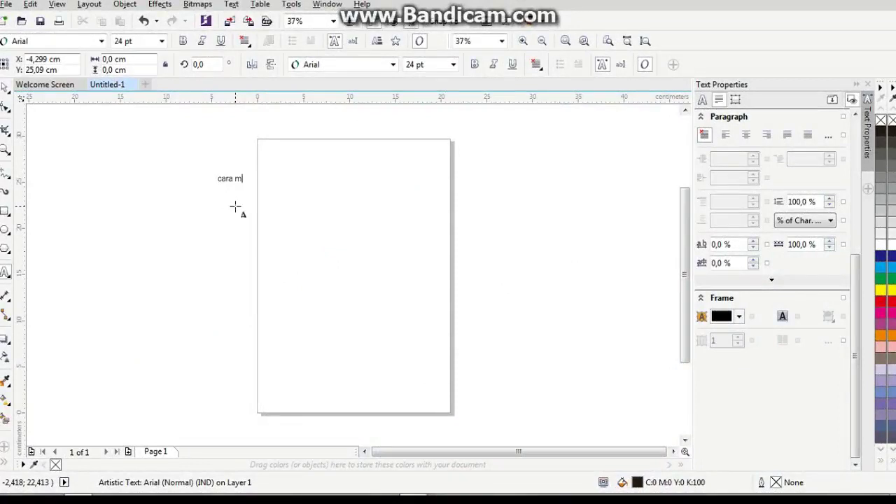
key("ctrl+space")
left_click(162, 40)
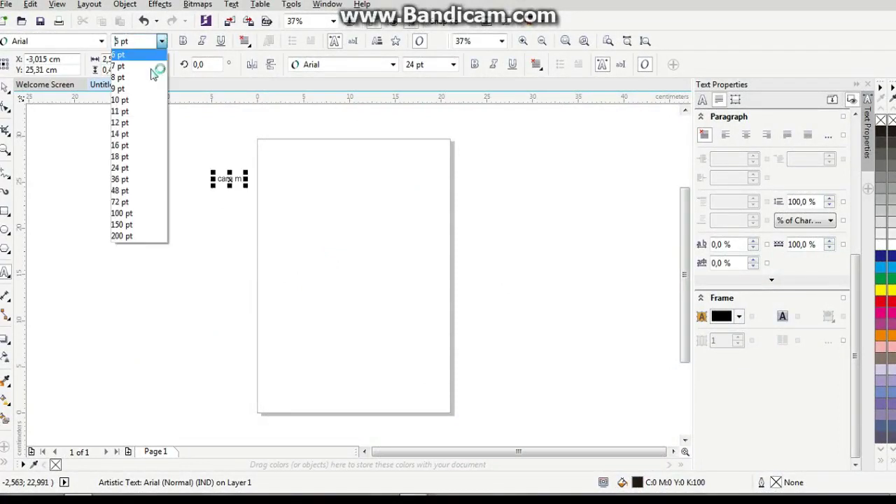
left_click(141, 202)
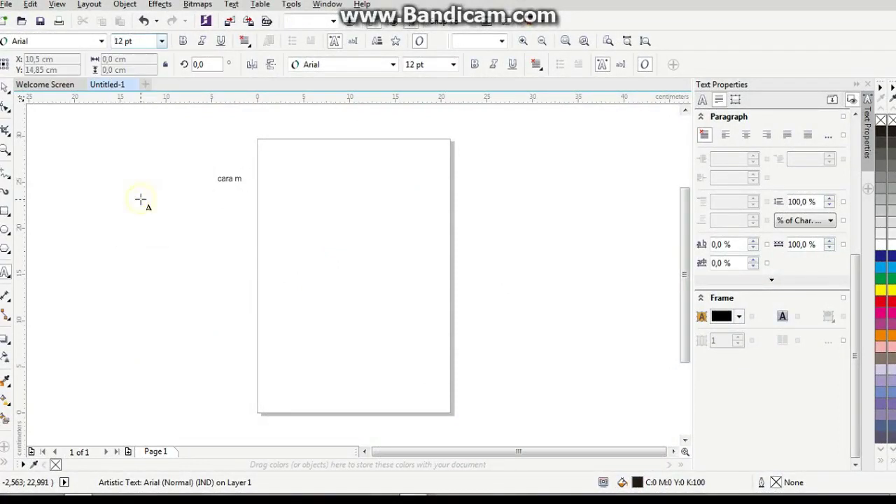
left_click(140, 200)
Enlarge the "cara m" text to about 138 pt and move it beside the page's upper-left corner.
left_click(6, 88)
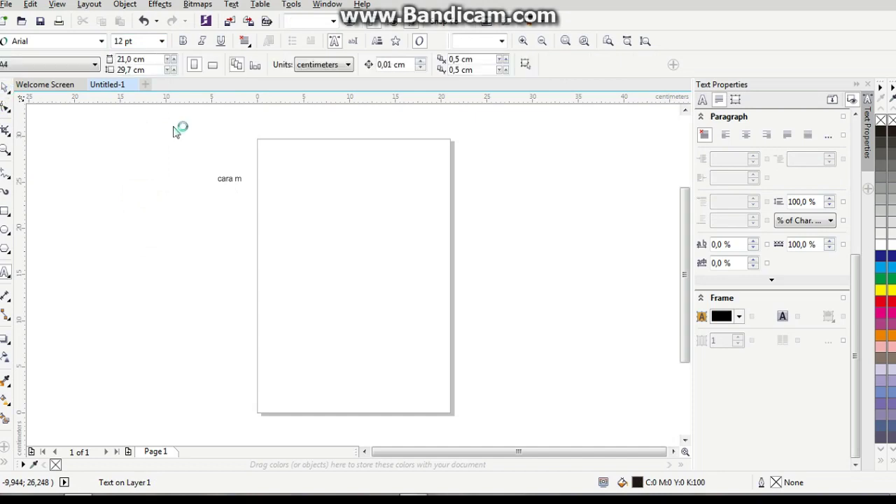
left_click(236, 184)
left_click_drag(250, 187, 356, 255)
left_click_drag(323, 193, 147, 133)
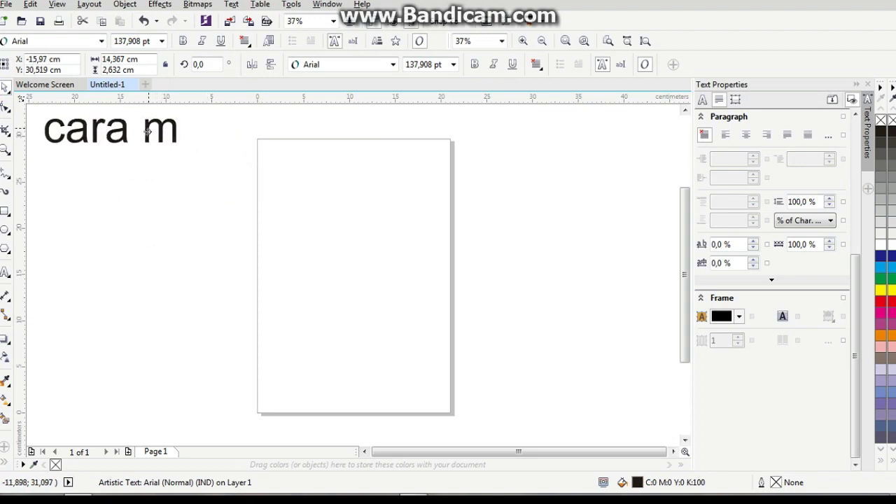
Continue the enlarged text so its first line reads "cara mudah ukur ukuran mall".
left_click(5, 273)
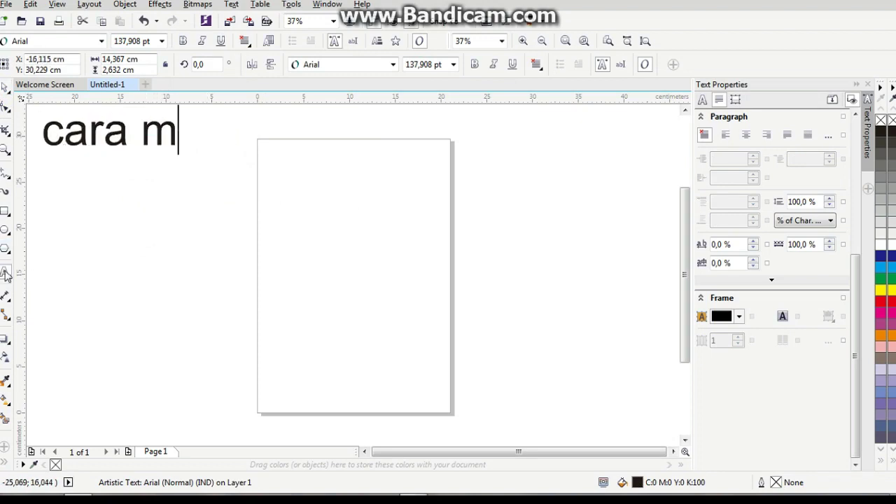
type("udah")
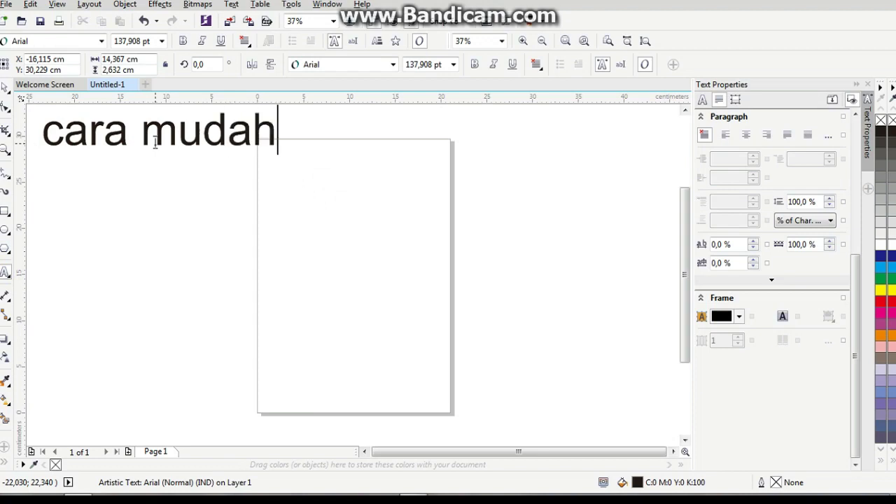
type(" ukur ")
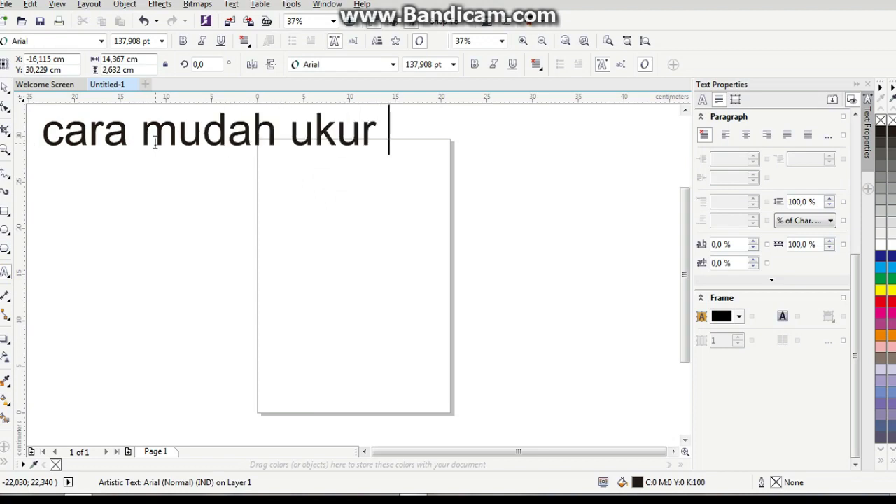
type("uk")
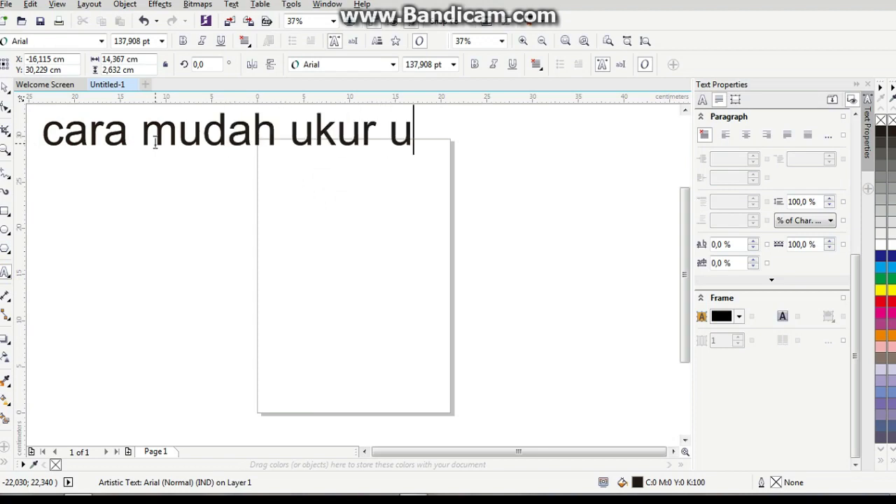
type("ura")
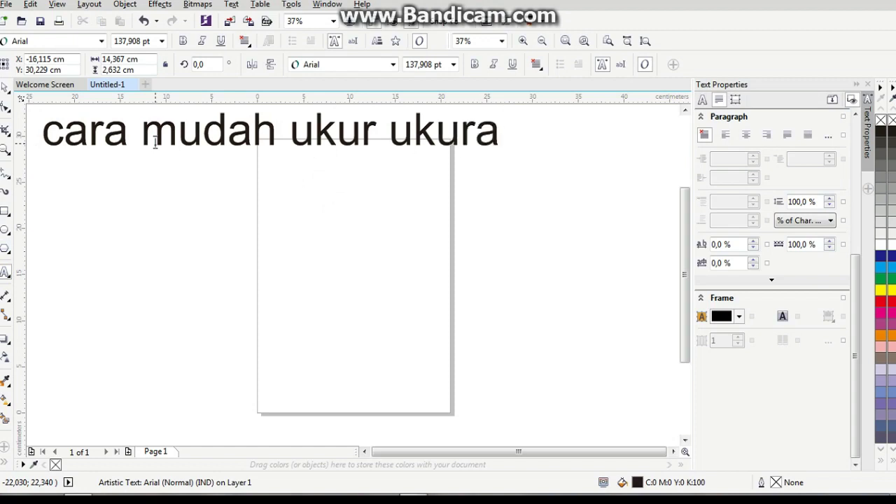
type("n mall ")
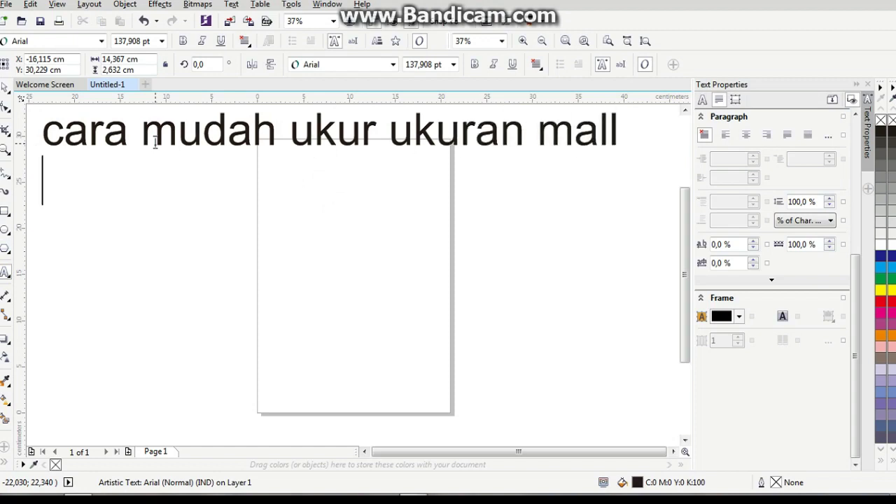
Add a second line reading "untuk membuat srtiping sendiri" to the text.
type("untuk m")
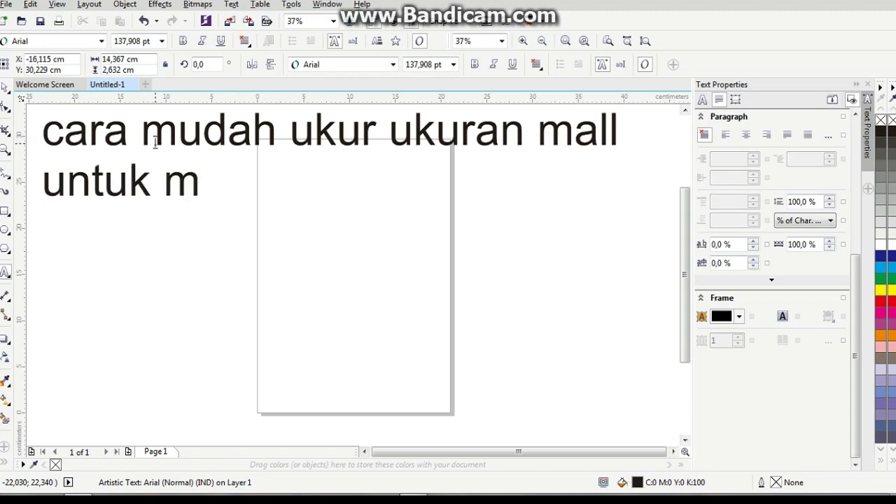
type("embuatstr")
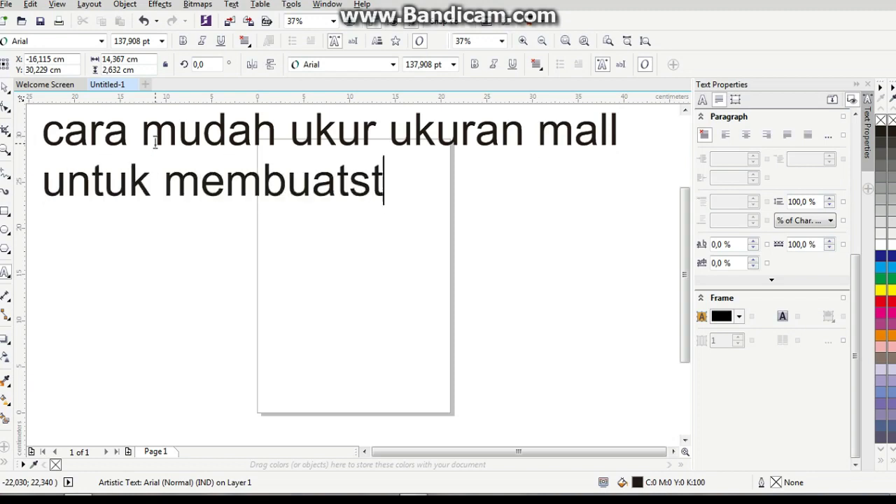
key("BackSpace")
key("BackSpace")
key("BackSpace")
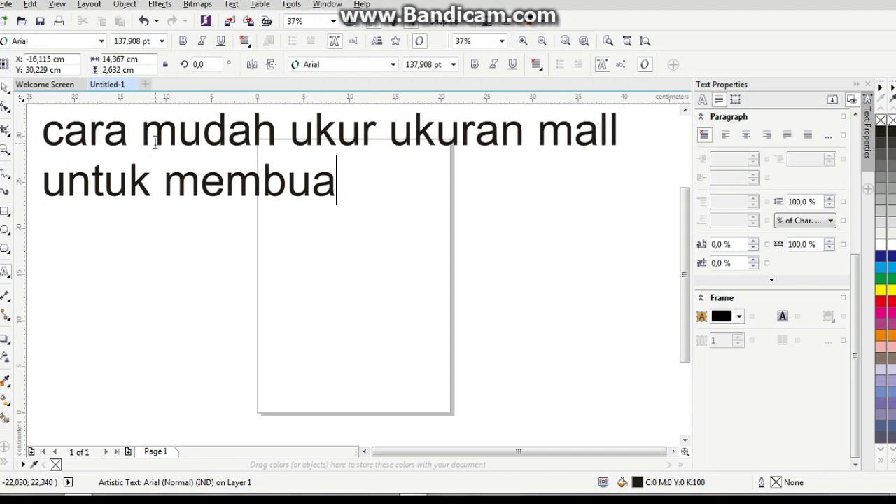
type("s")
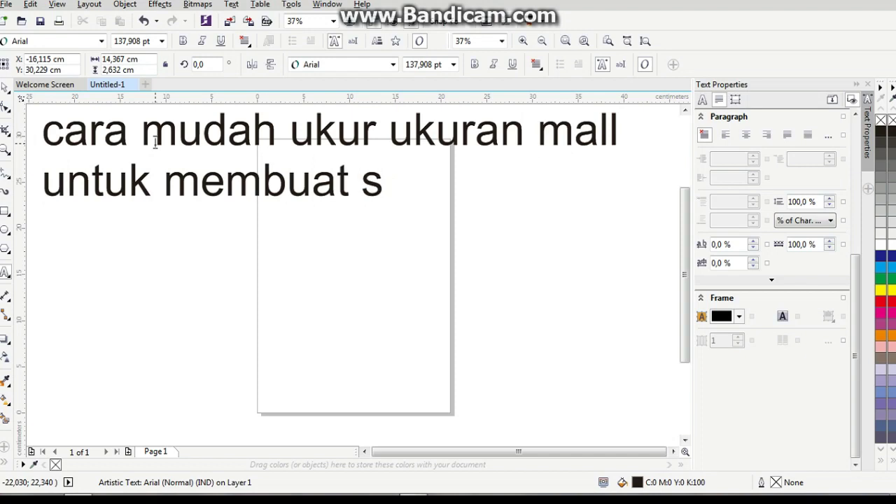
type("rt")
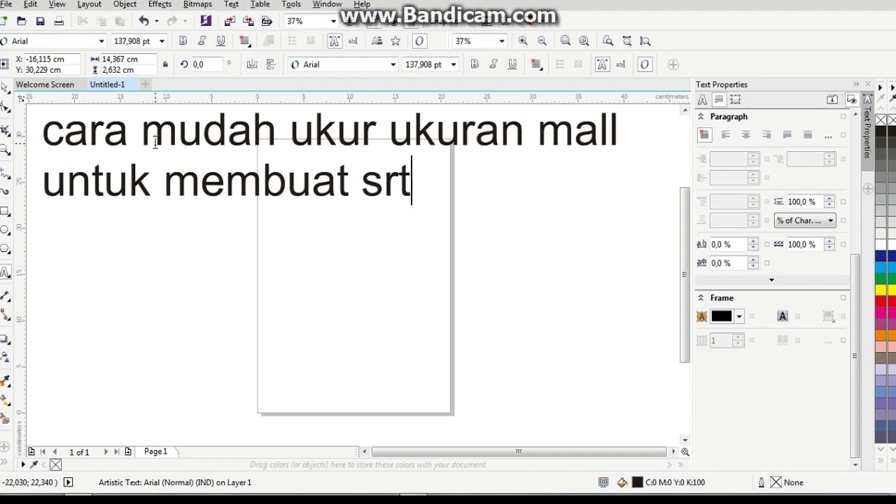
type("iping")
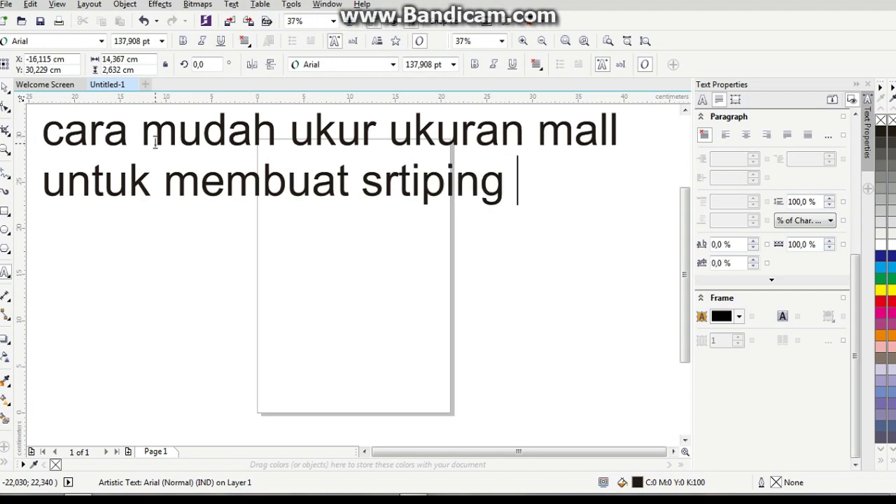
type(" sendiri")
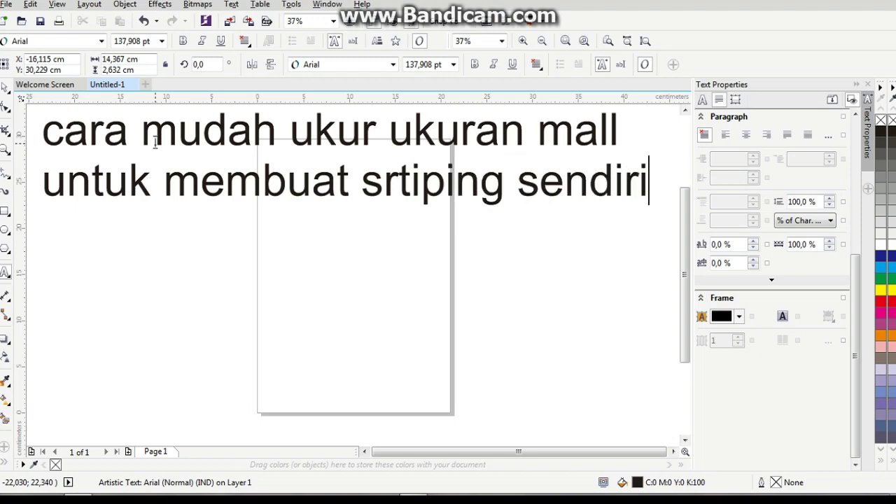
type(" a")
key("BackSpace")
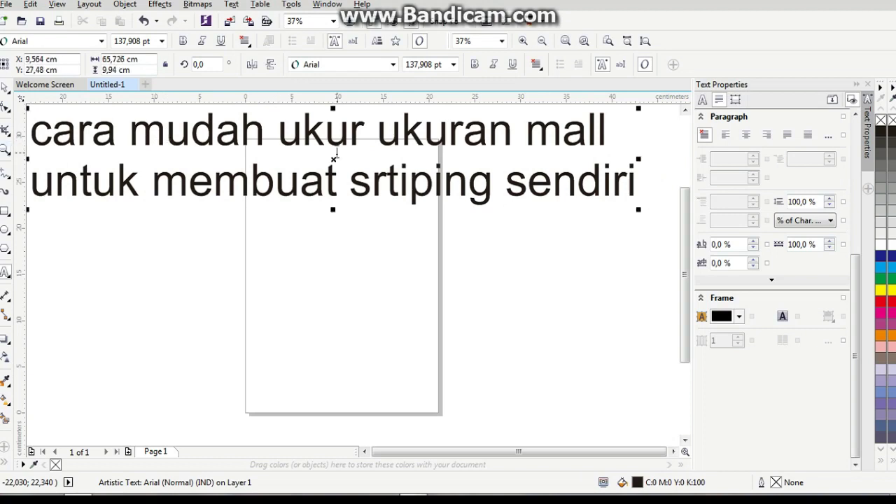
Insert "motor" before "sendiri", put "sendiri" on a third line, and end it with "...".
left_click(507, 183)
type("m")
key("Return")
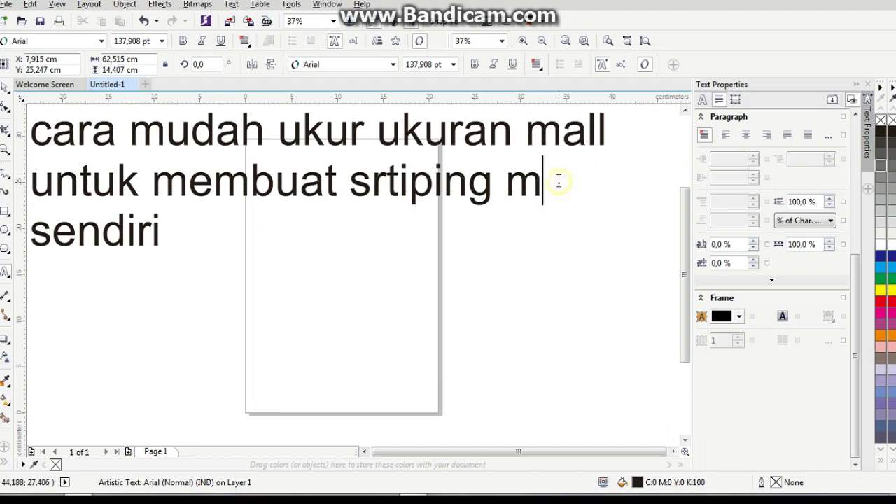
type("otor")
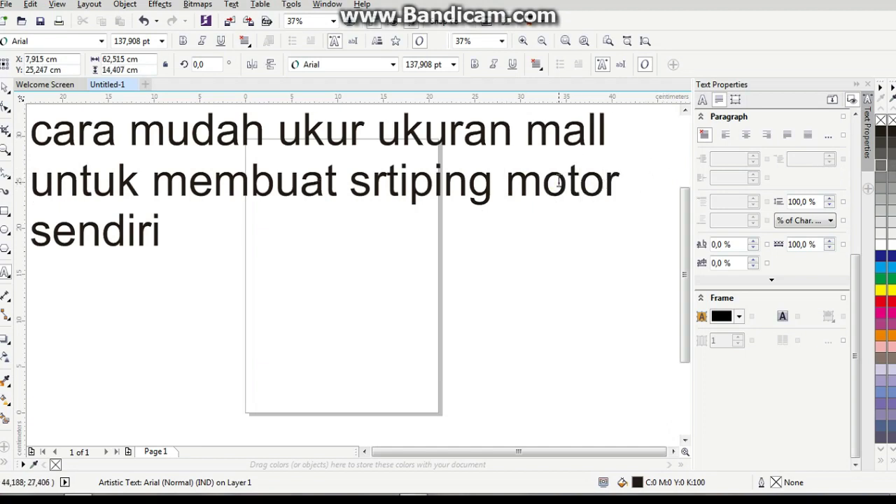
left_click(161, 219)
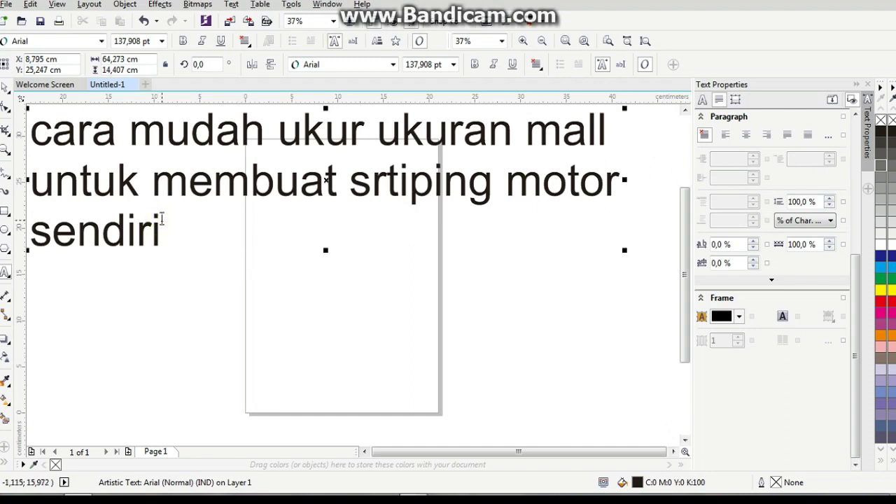
type("...")
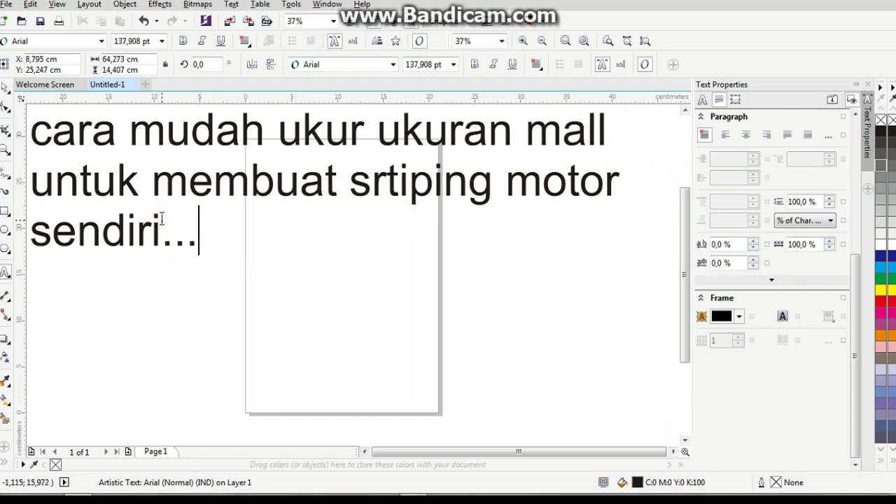
Replace the whole text with two lines: "simak caranya." and "ini sangat mudah...".
key("ctrl+a")
type("simak")
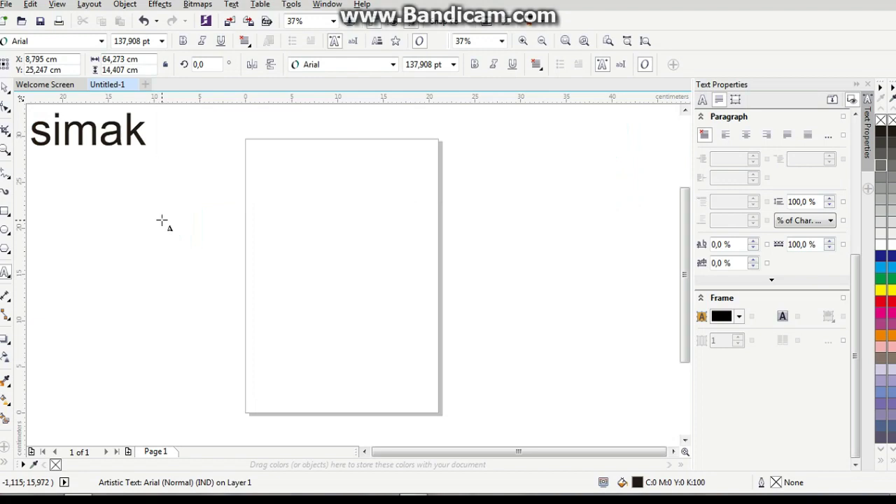
type("caranya")
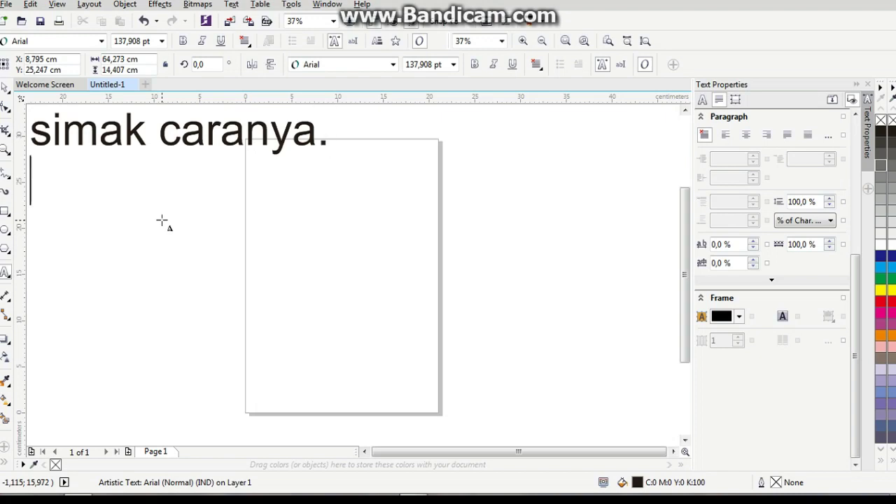
type(".")
key("Return")
type("ini s")
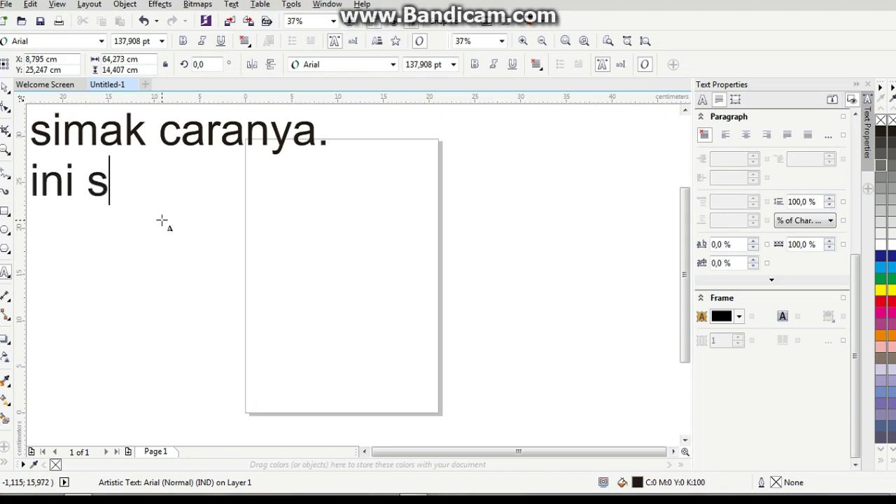
type("angat mudah...")
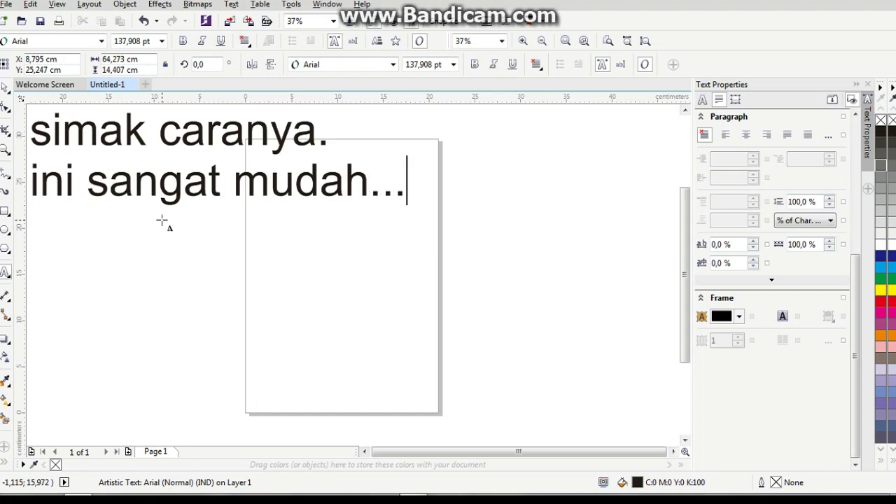
key("ctrl+a")
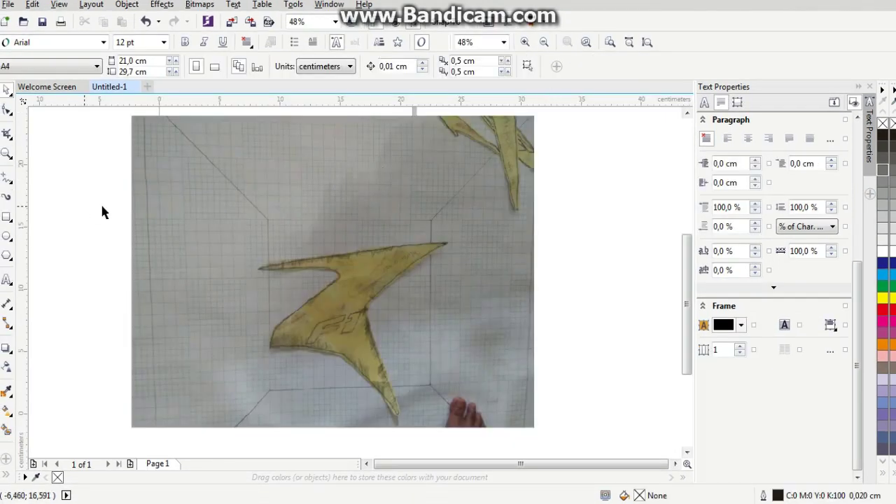
Add artistic text "ini adalah mall motor vario f1 yang lama" across the template photo and scale it to about 72.5 pt.
key("F8")
left_click(73, 265)
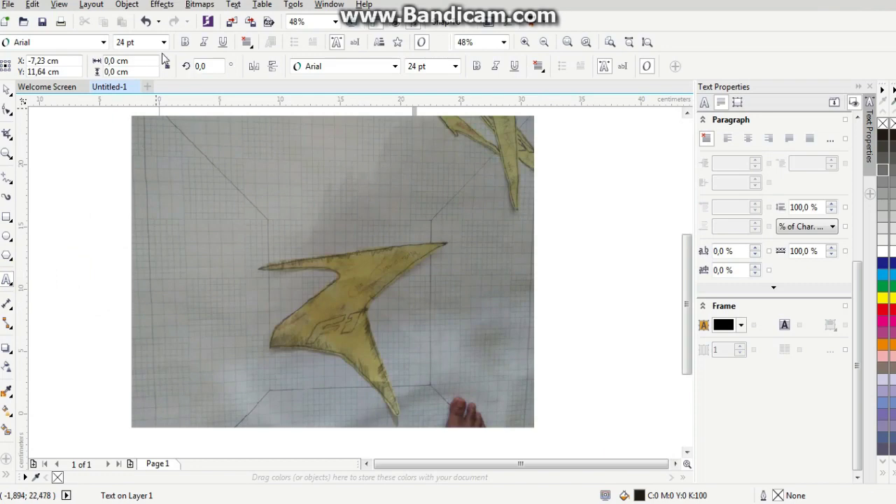
type("ini ")
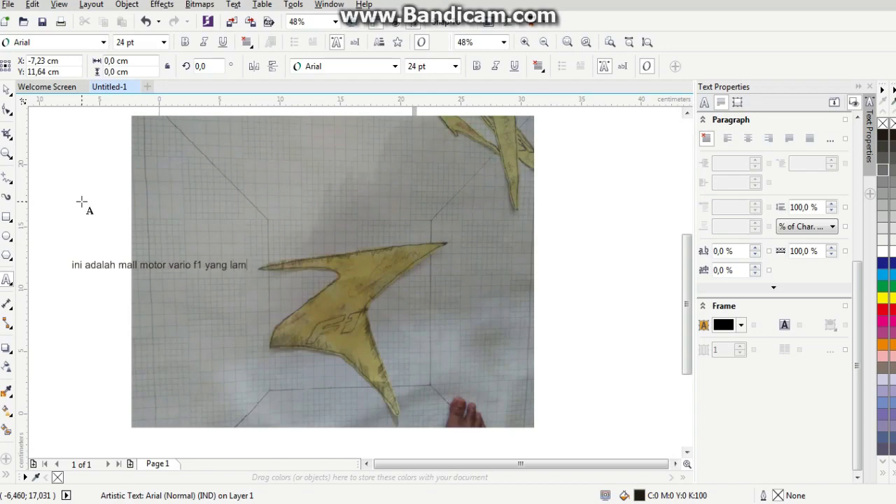
type("a")
left_click_drag(254, 271, 621, 402)
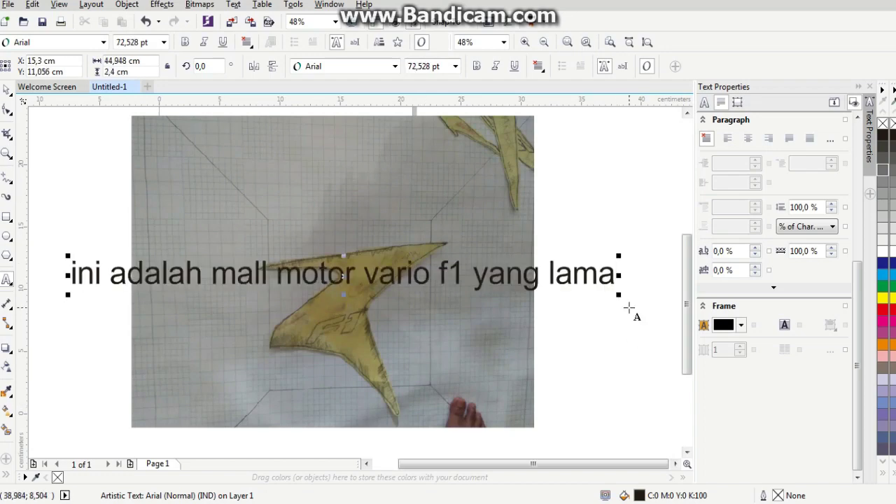
Add a second line reading "sebelumnya saya sudah memotret nya dengan" to the caption over the template photo.
key("Return")
type("seble")
key("BackSpace")
key("BackSpace")
type("e")
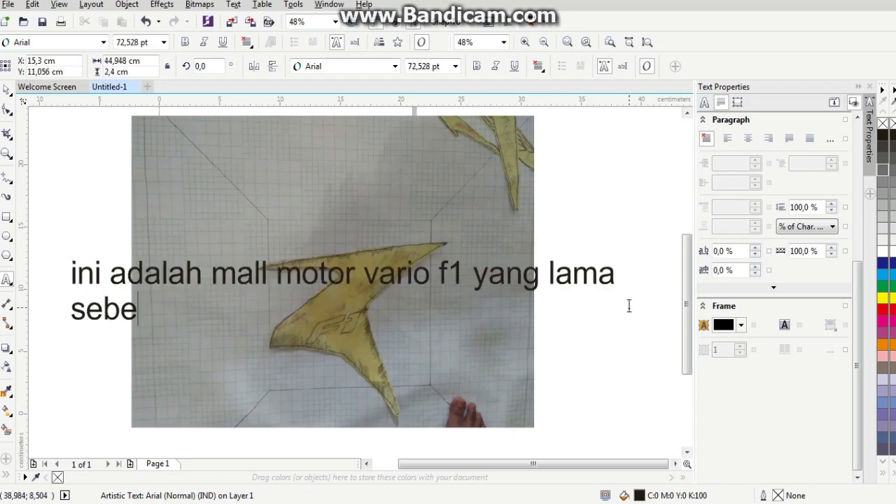
type("lumnya saya")
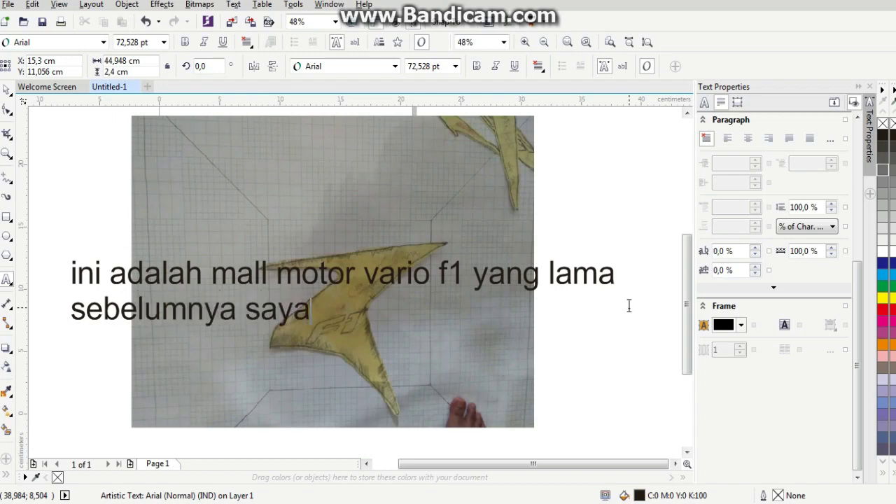
type(" sudah memoter")
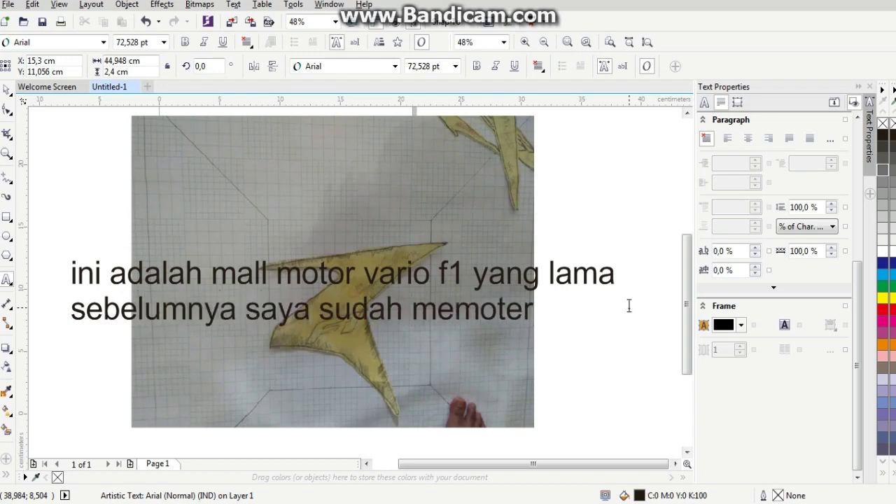
type("trer")
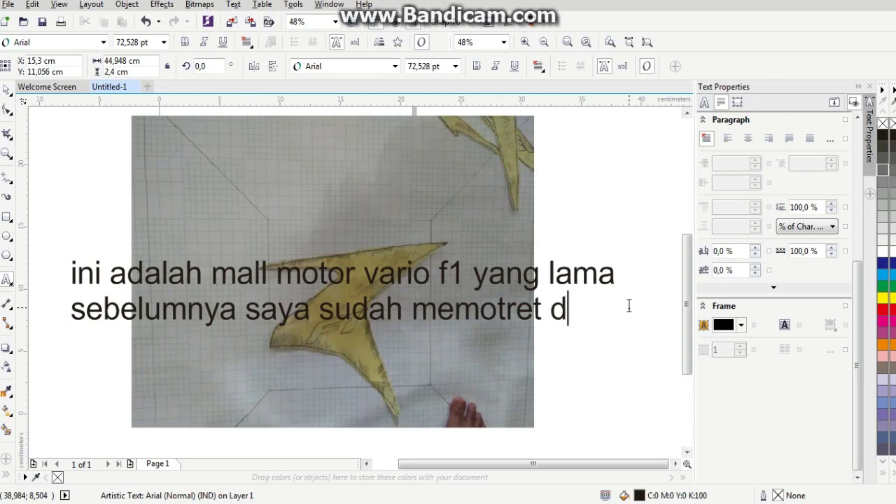
type(" nya dengan")
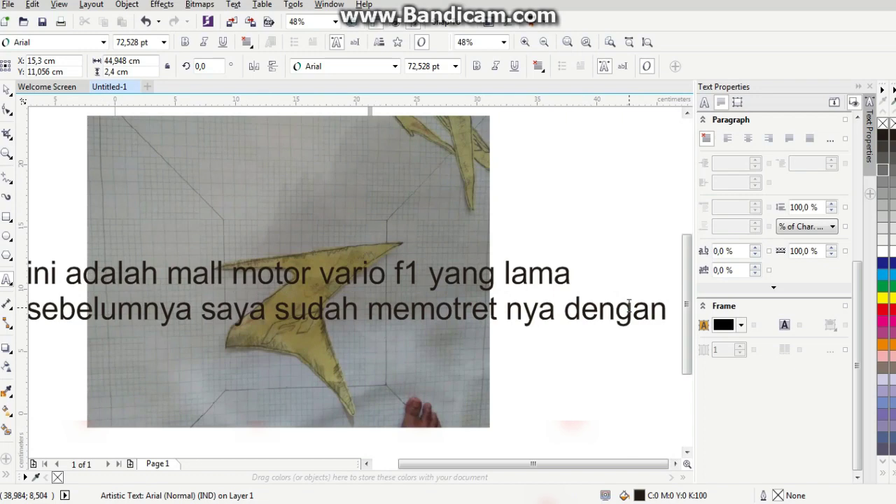
Add a third caption line reading "kotak uk.30 x 30 cm".
key("Return")
type("kot")
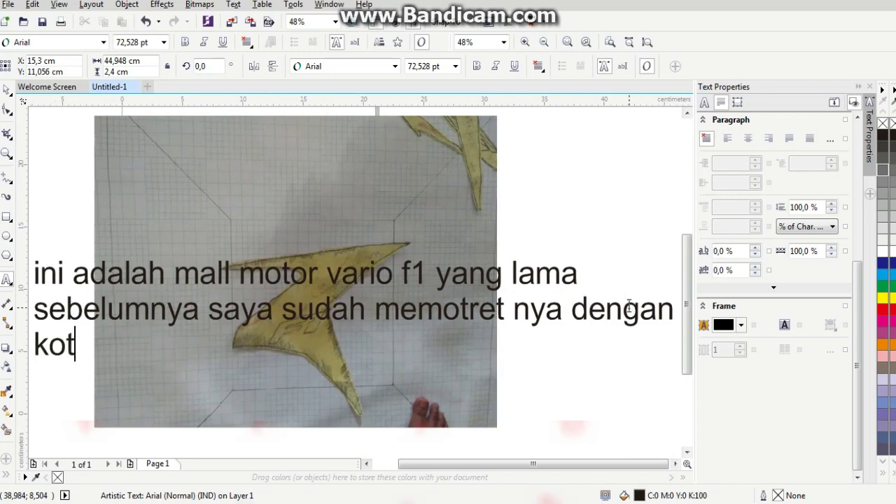
type("ak u")
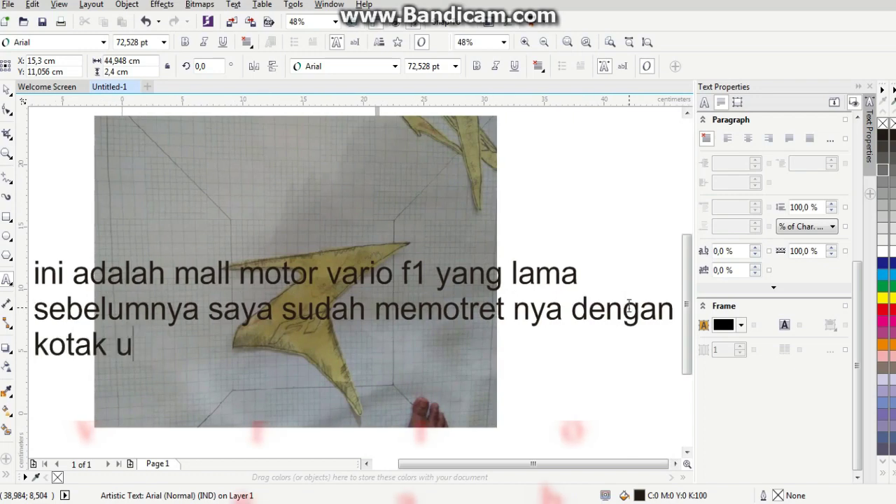
type("ikk.30")
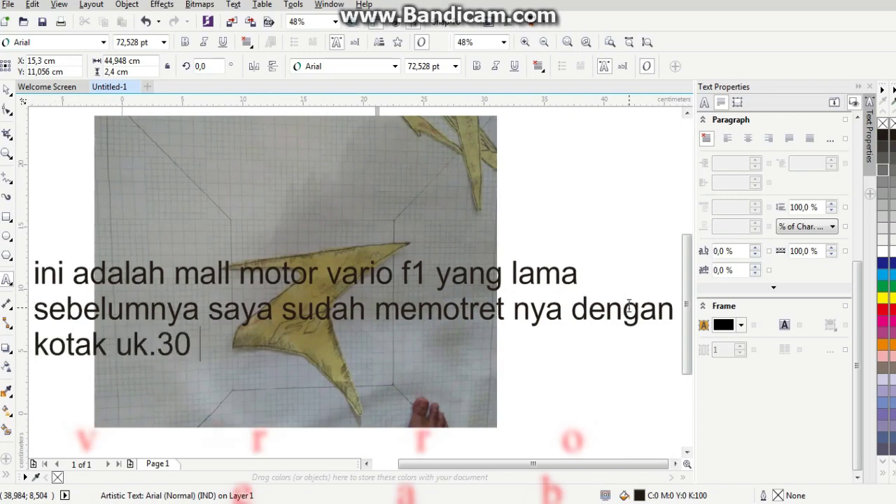
type(" x 30 cm")
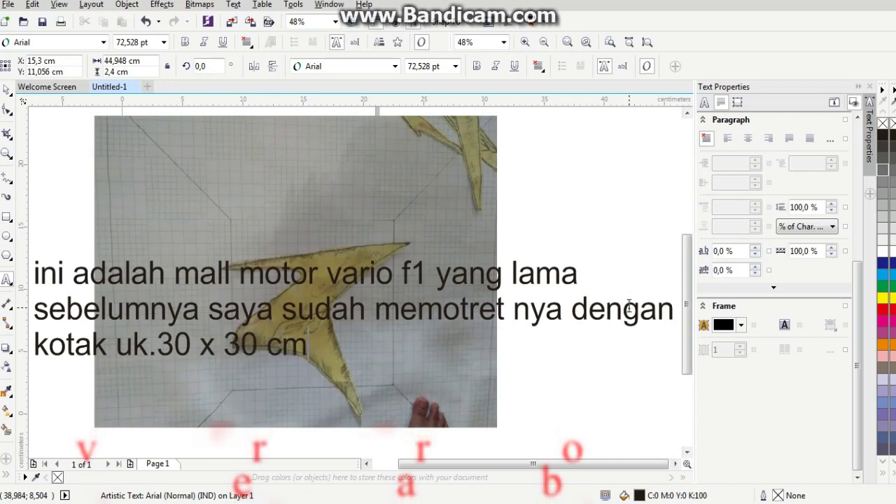
Try to fill the three-line caption with red.
key("ctrl+space")
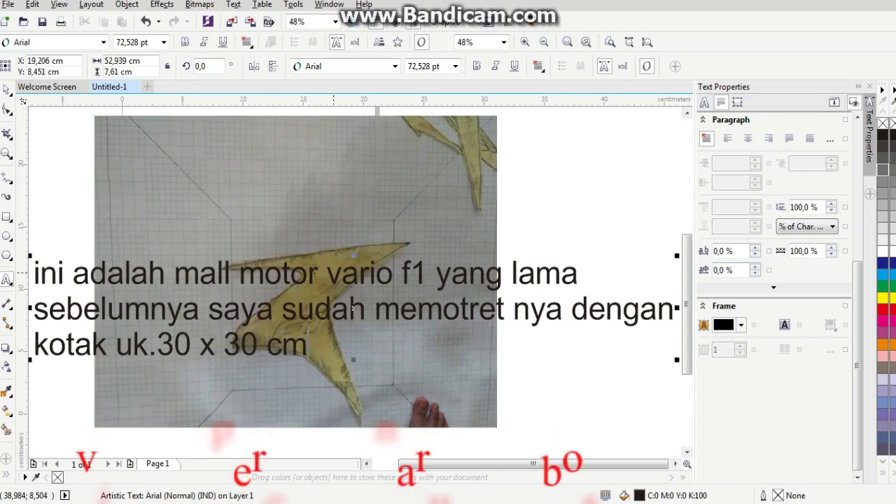
double_click(884, 310)
left_click(510, 422)
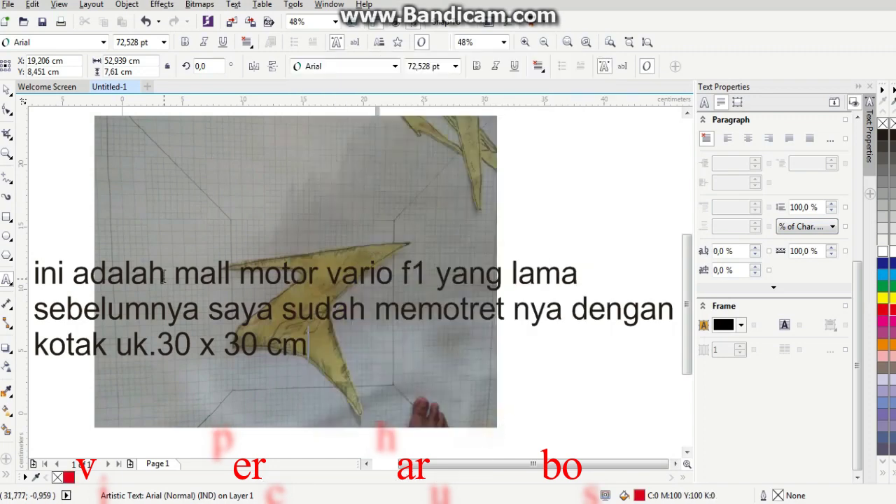
Delete all the text of the three-line caption over the template photo.
left_click(240, 307)
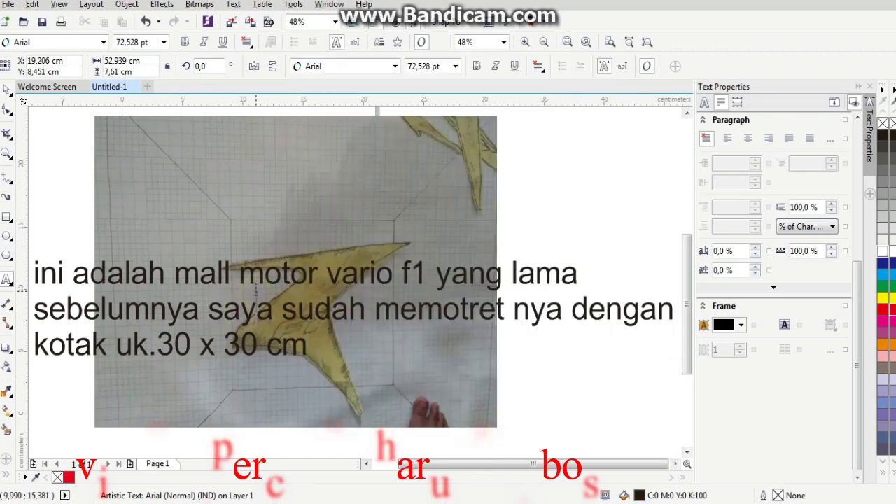
key("ctrl+a")
key("BackSpace")
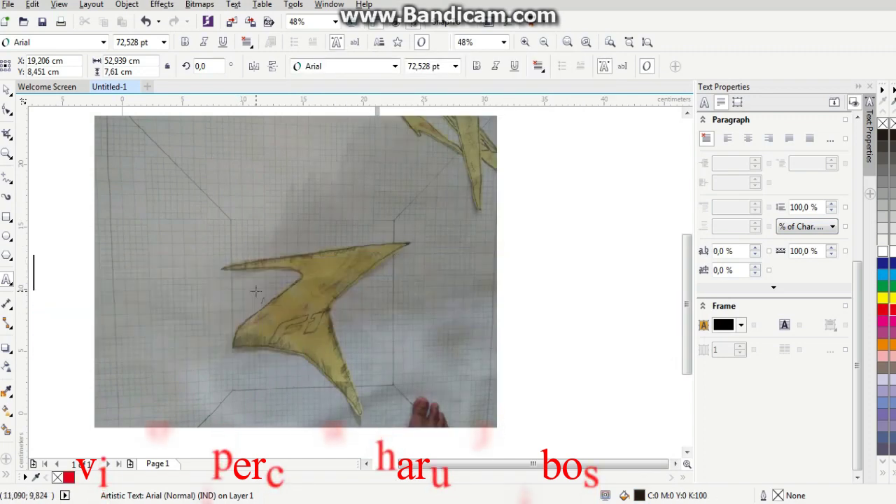
type("S")
key("BackSpace")
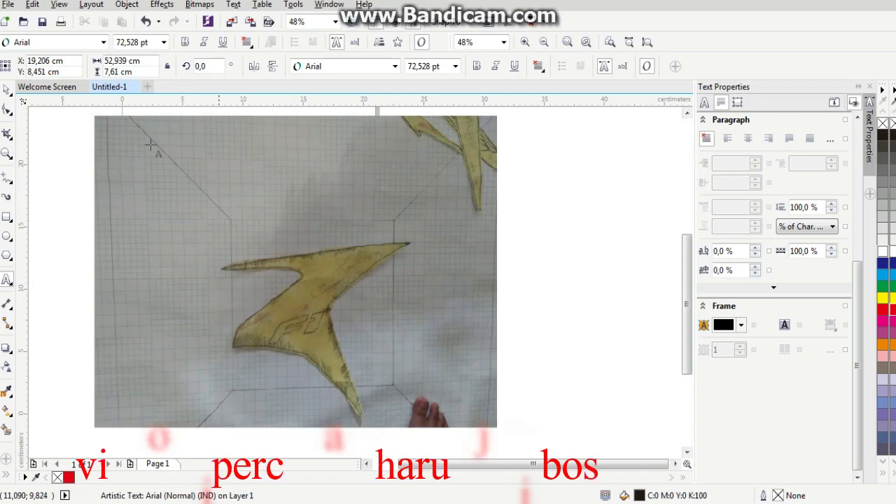
Shrink the template photo to about 13 cm wide and place it beside the right edge of the page.
left_click(7, 89)
left_click_drag(269, 200, 377, 219)
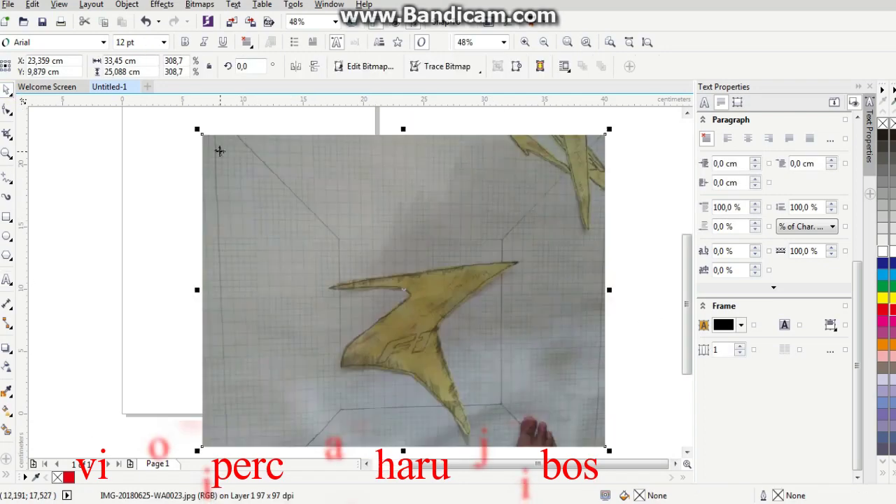
left_click_drag(220, 151, 444, 246)
left_click_drag(529, 389, 483, 199)
left_click(289, 160)
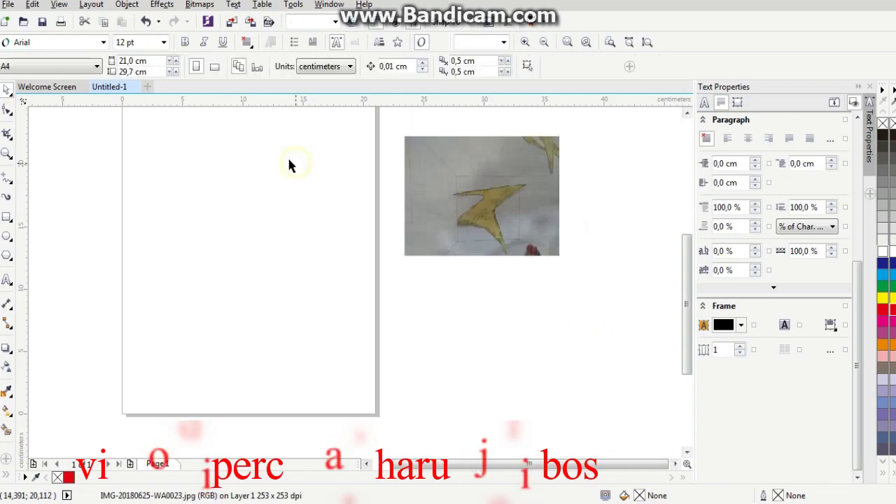
Set the page size to 30 × 30 cm and add a rectangle that exactly covers the page.
left_click(137, 62)
type("30")
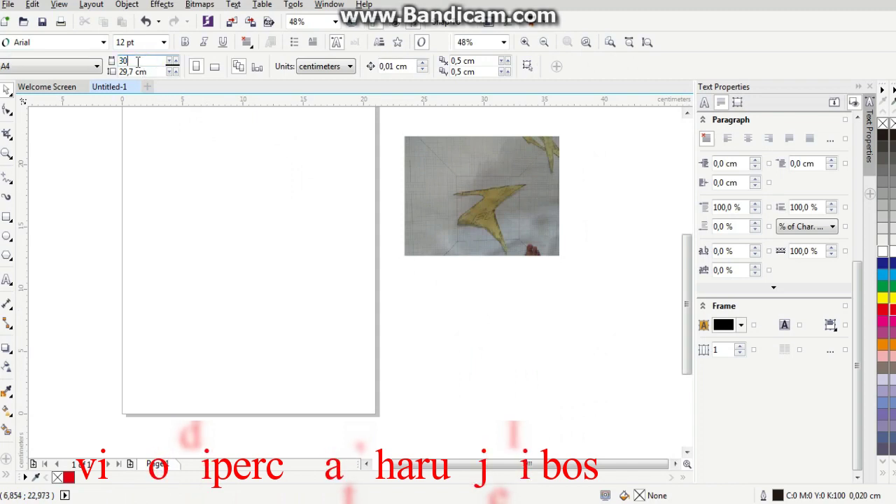
key("Tab")
type("30")
key("Return")
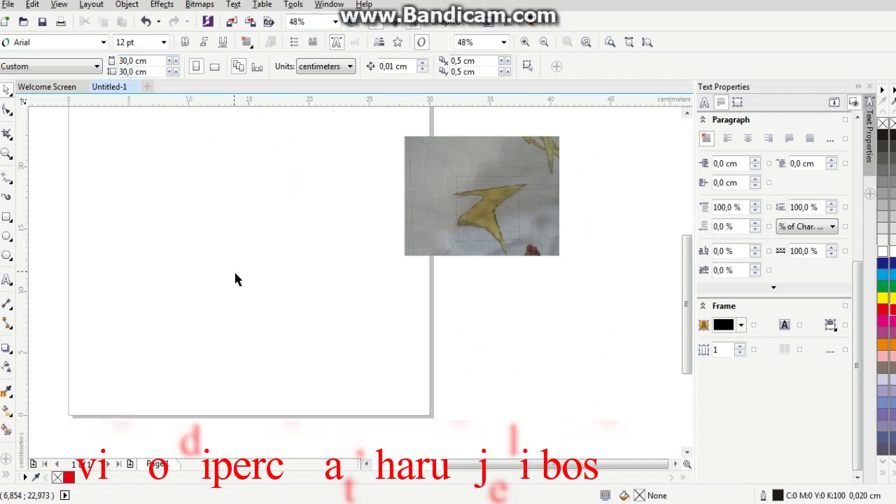
double_click(7, 217)
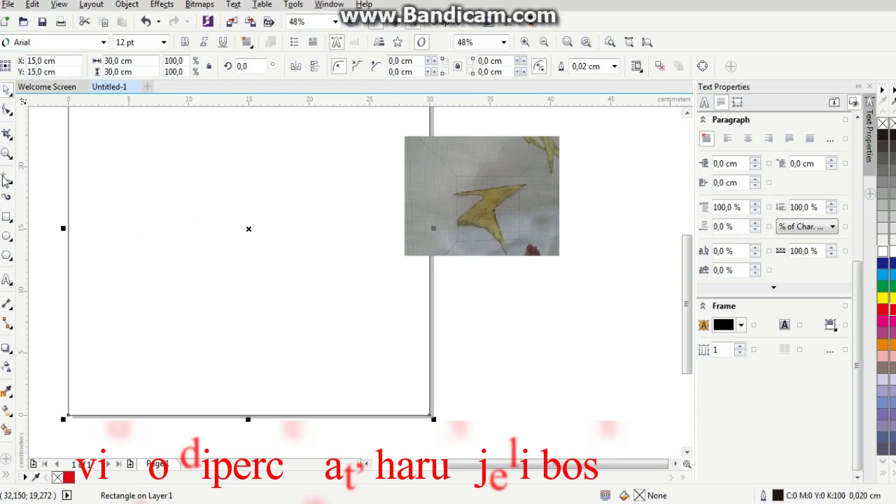
Enlarge the template photo over the page to about 75.6 × 56.7 cm so its drawn square matches the 30 cm rectangle in size.
left_click(10, 156)
left_click(33, 153)
left_click(89, 68)
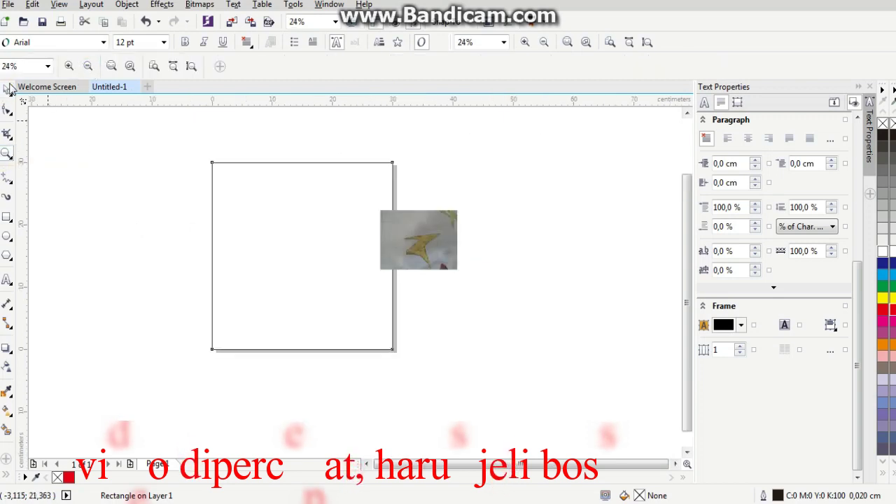
left_click(8, 89)
left_click(423, 226)
left_click_drag(374, 274, 33, 440)
left_click_drag(313, 367, 292, 310)
left_click_drag(493, 384, 566, 440)
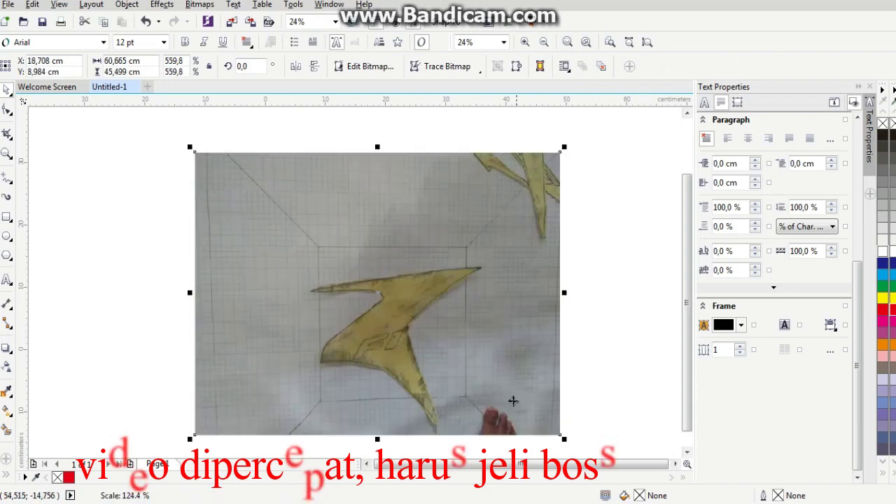
left_click_drag(512, 401, 440, 348)
left_click_drag(492, 388, 581, 411)
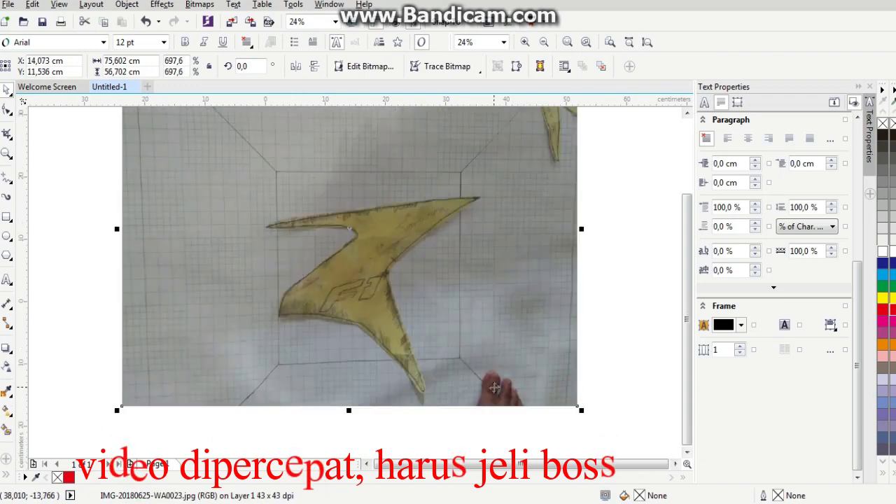
Send the photo behind the 30 cm rectangle and move it until its drawn square lines up with the rectangle.
right_click(454, 336)
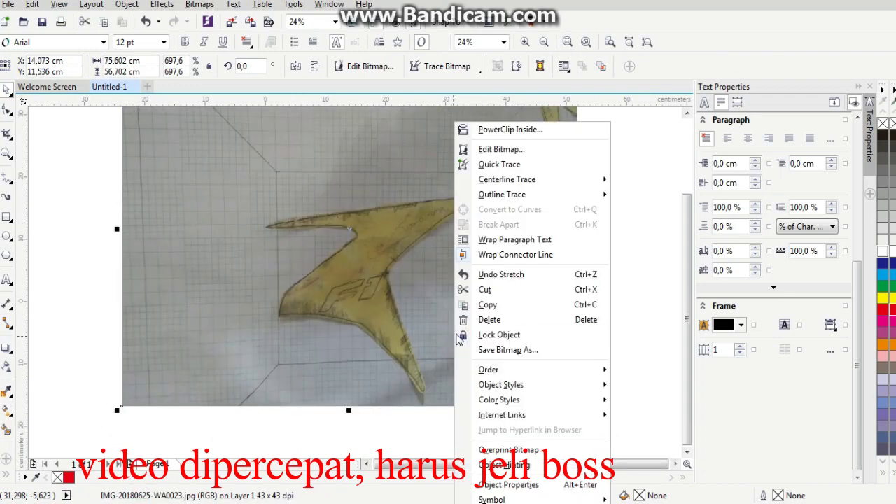
mouse_move(483, 369)
left_click(693, 376)
left_click_drag(432, 345, 427, 310)
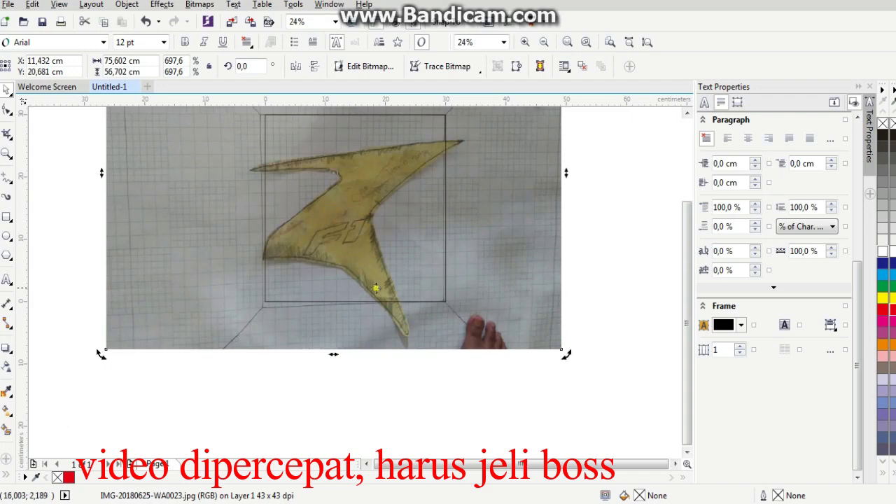
left_click(410, 290)
Give the 30 cm rectangle a yellow outline so it stands out against the photo.
left_click(432, 301)
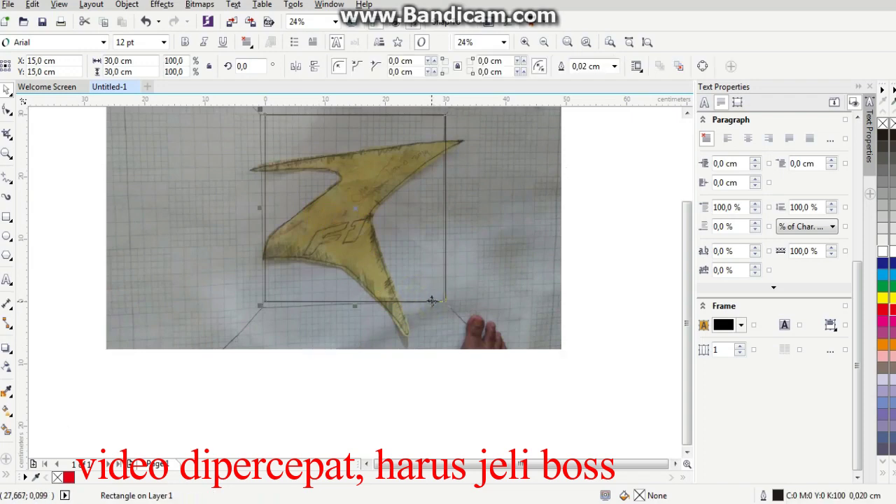
right_click(883, 309)
right_click(884, 297)
left_click(118, 250)
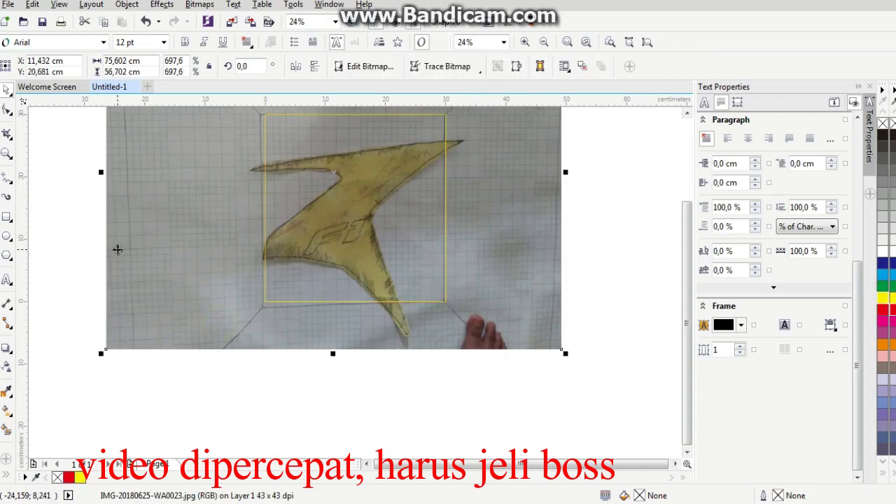
left_click(143, 282)
left_click_drag(105, 352, 102, 348)
left_click(266, 341)
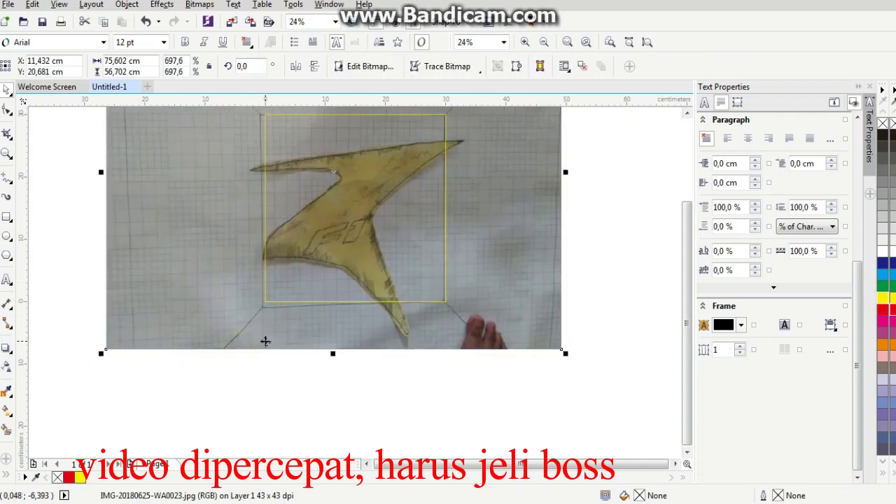
left_click(226, 374)
Add artistic text "sejajarkan" just below the photo's lower left part and scale it to about 173.3 pt.
left_click(7, 279)
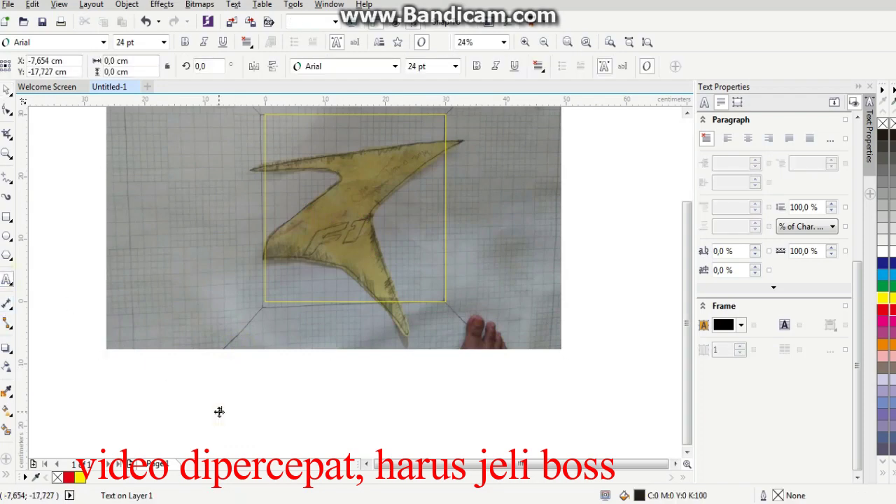
left_click(219, 412)
type("sejaj")
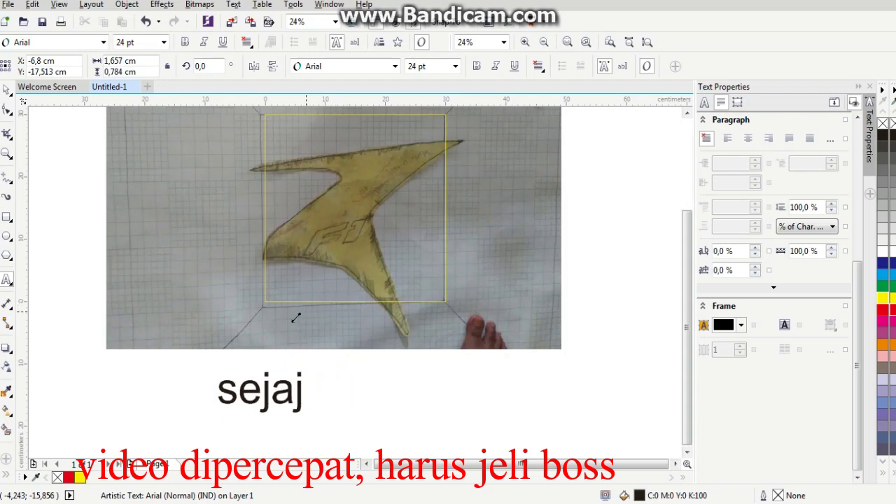
left_click(258, 396)
left_click_drag(257, 396, 127, 374)
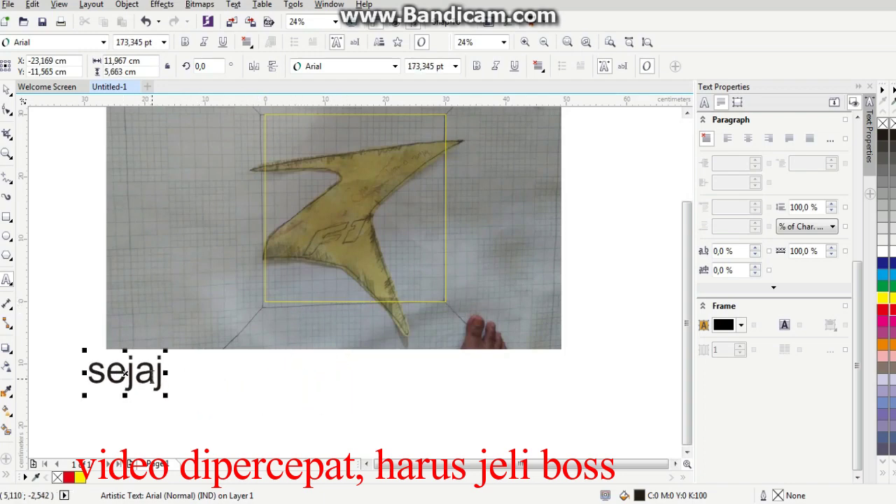
type("arkan")
Replace the caption below the photo with "buatkan kotak segi 4 di corel dengan" and a second line "uk 30x30 cm".
double_click(151, 374)
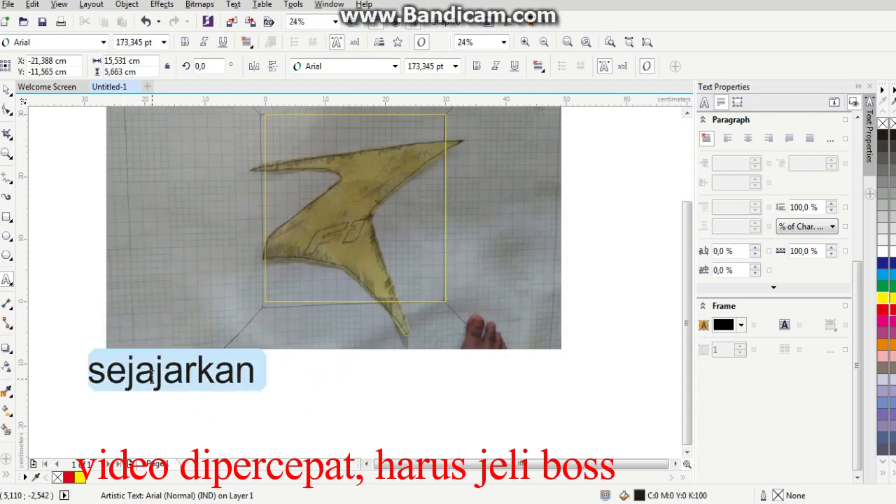
type("buatkan")
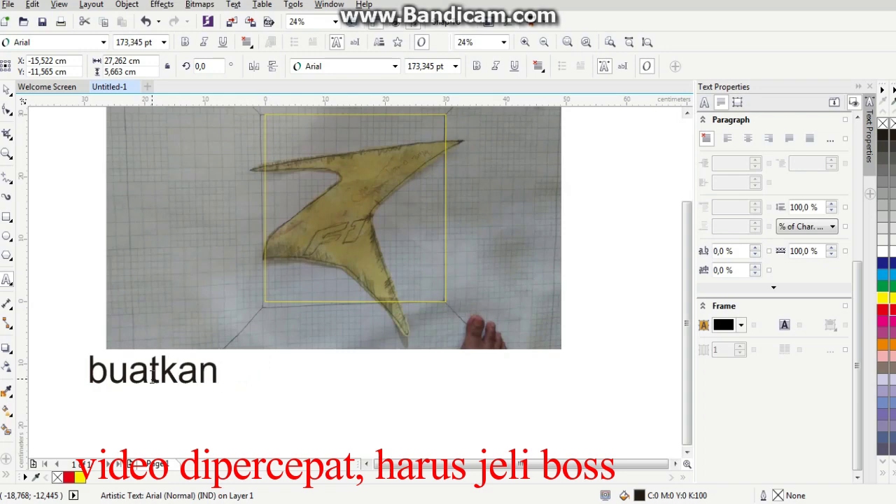
type(" kotak s")
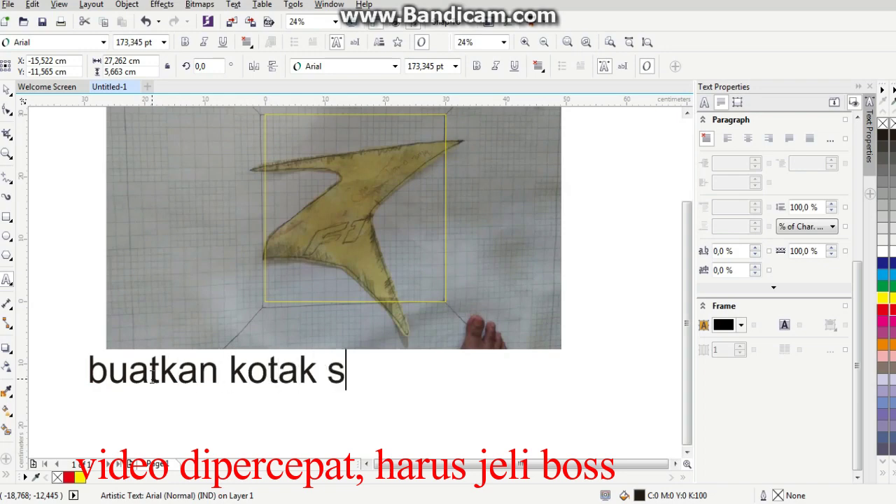
type("egi 4 di cor")
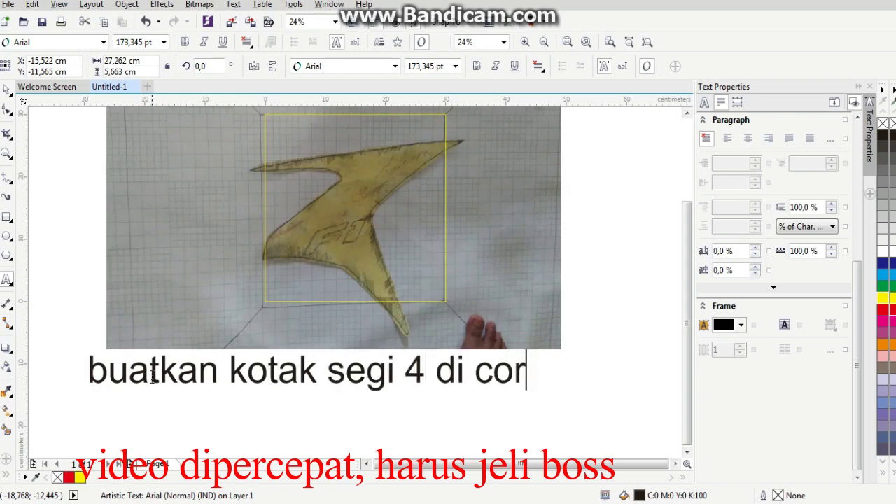
type("el dengan")
key("Return")
type("uk")
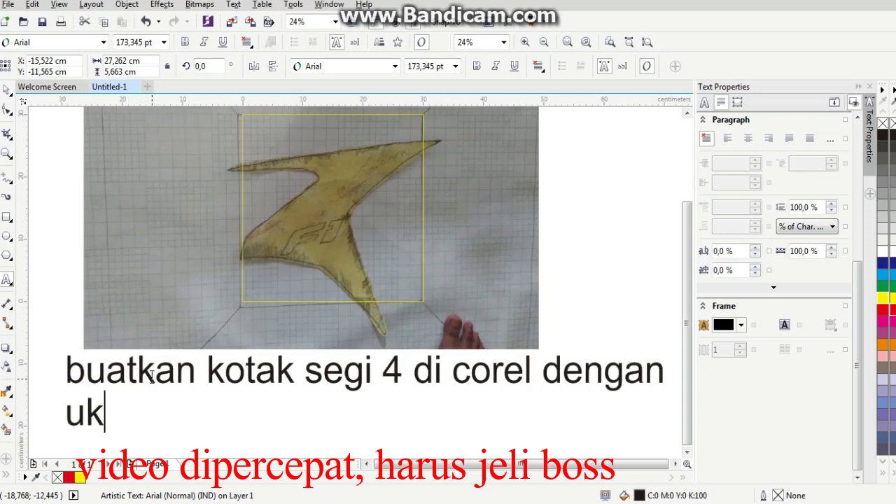
type(" 30x")
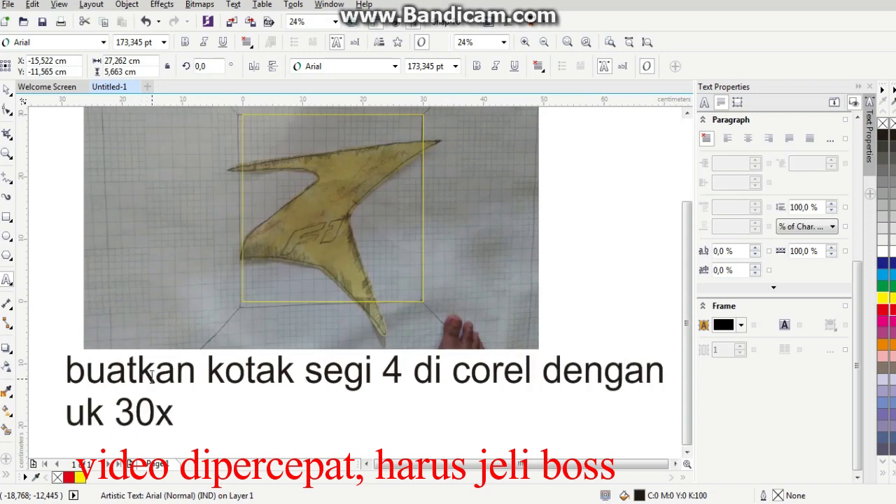
type("30 cmj")
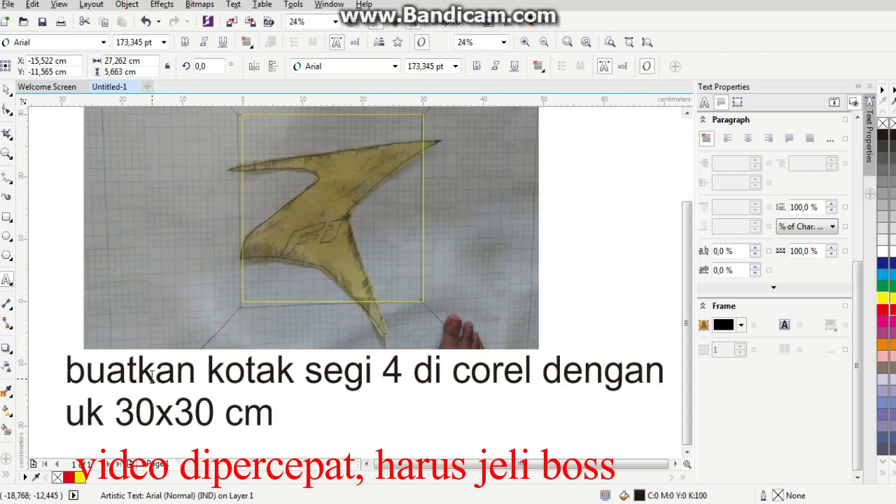
Replace the whole caption below the photo with "cocokkan garis mall dengan kotak".
key("ctrl+a")
key("Delete")
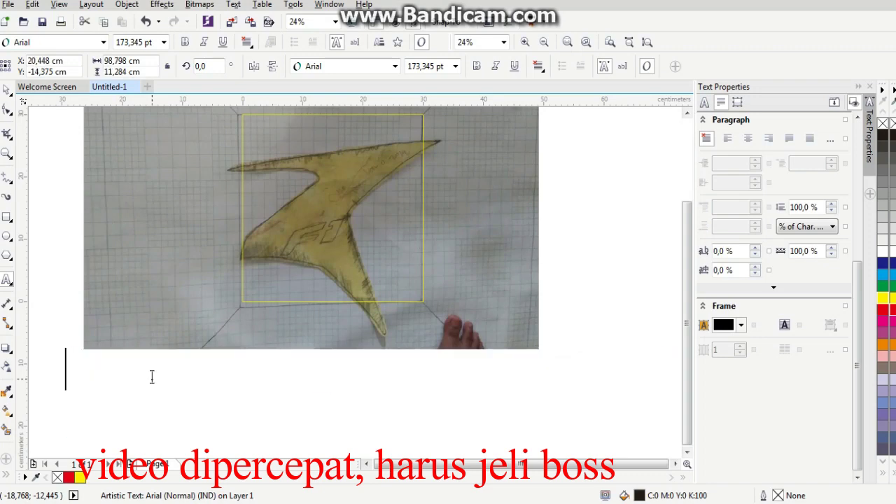
type("cocokan")
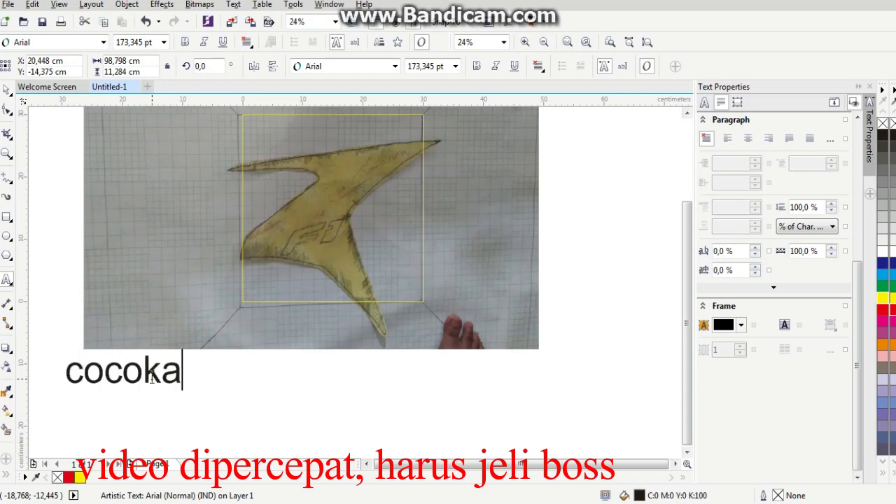
key("BackSpace")
key("BackSpace")
type("kan gar")
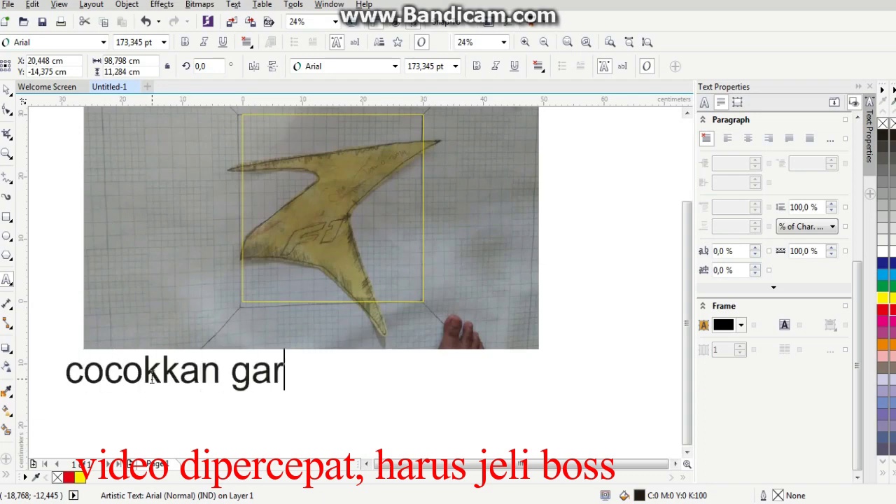
type("is yang d")
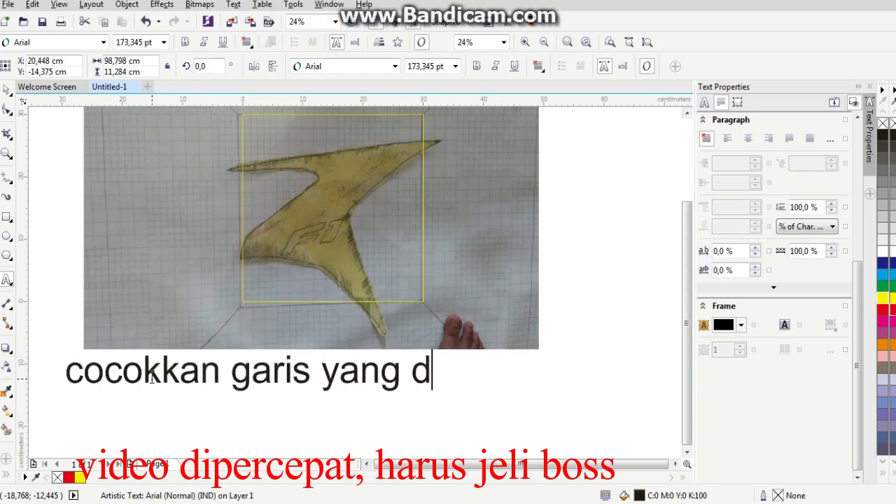
type("i")
key("BackSpace")
key("BackSpace")
key("BackSpace")
key("BackSpace")
key("BackSpace")
key("BackSpace")
key("BackSpace")
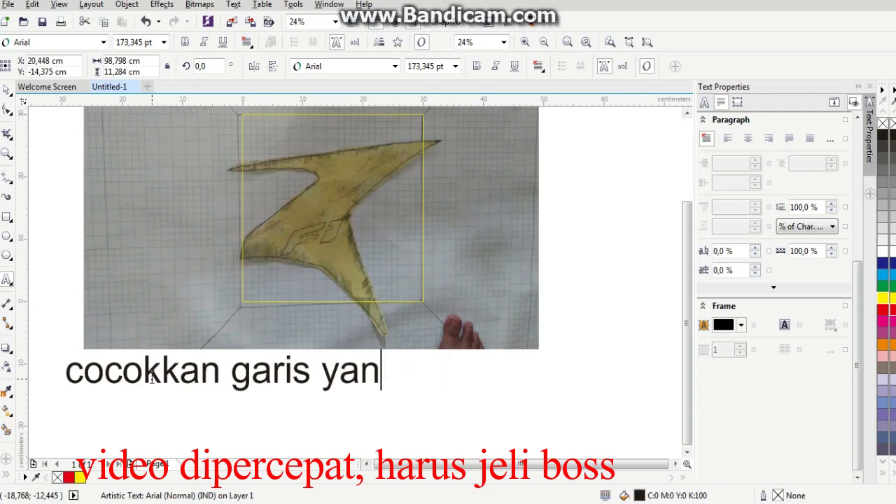
type("mall dengan garis")
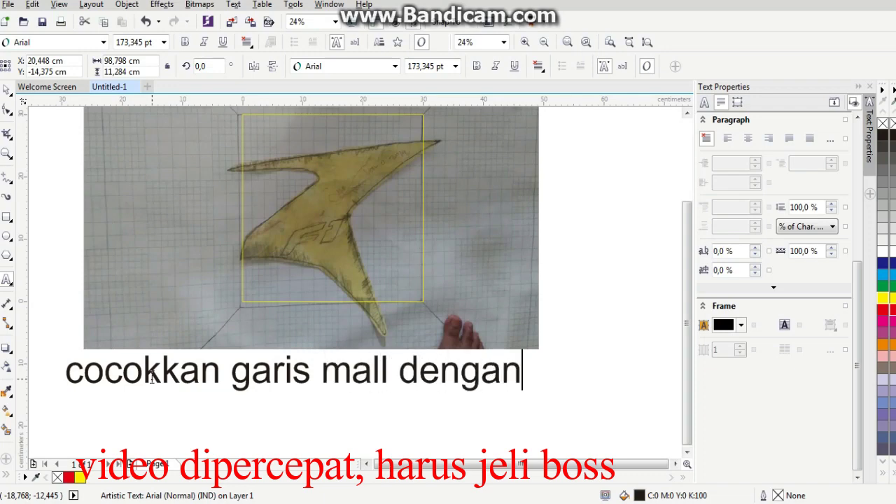
key("BackSpace")
key("BackSpace")
key("BackSpace")
key("BackSpace")
key("BackSpace")
type("k")
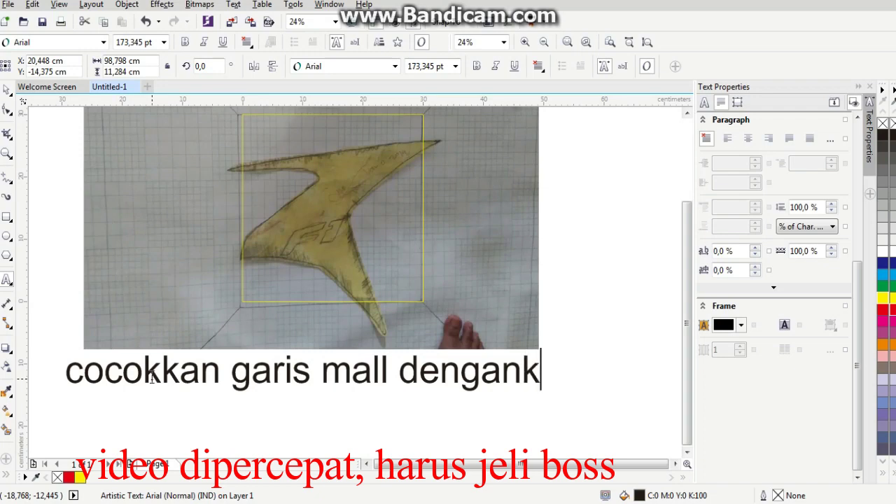
type("otak sw")
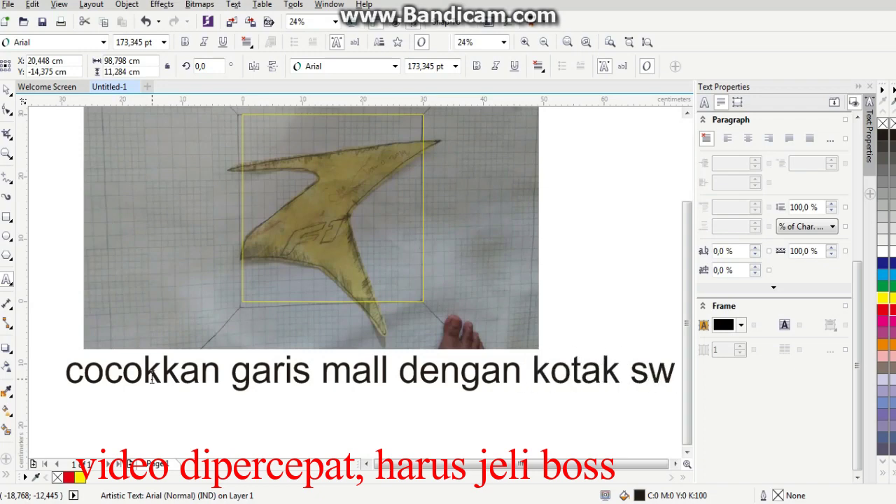
key("BackSpace")
key("BackSpace")
Add a second line "segi 4 di corel" to the caption below the photo.
key("Return")
type("e")
key("BackSpace")
type("se")
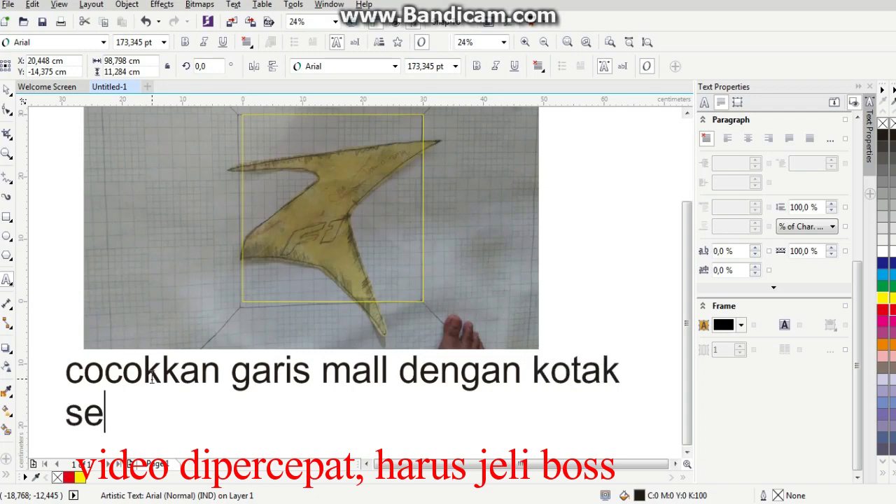
type("gi 4 di k")
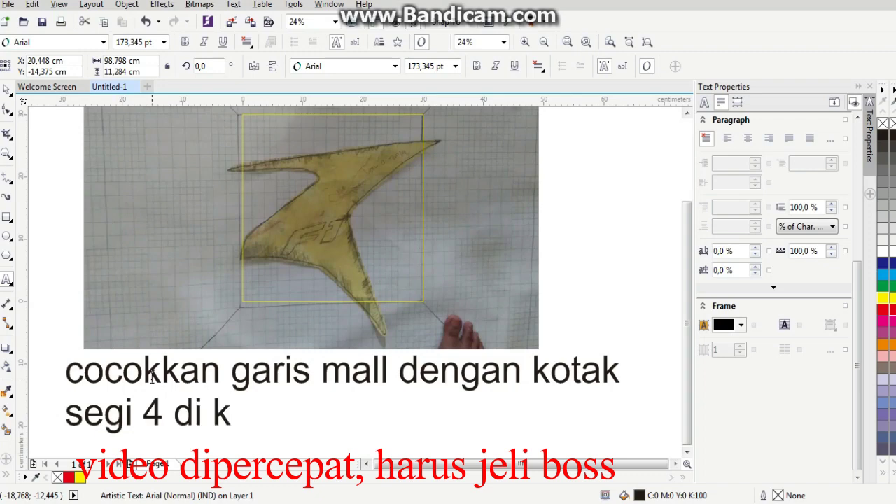
key("BackSpace")
type("corel")
Clear the caption below the photo and write "ketika sudut atas dan bawah sejajar" in its place.
key("BackSpace")
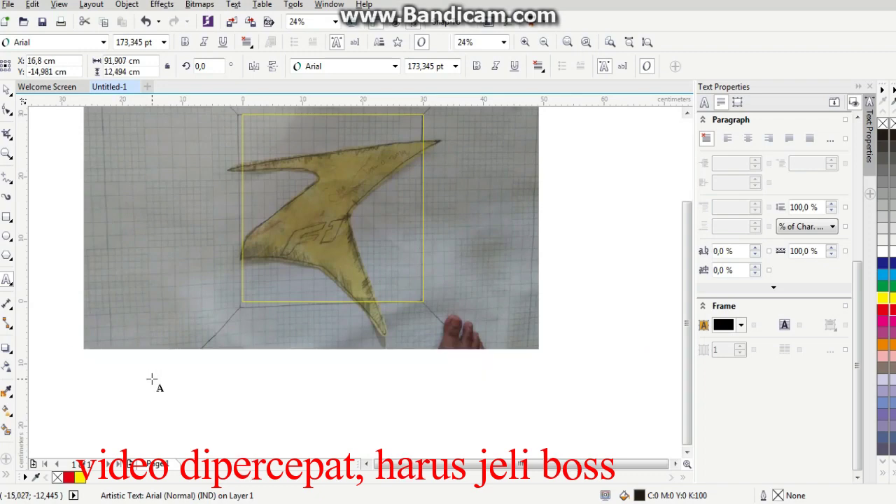
type("ketim")
key("BackSpace")
type("ka")
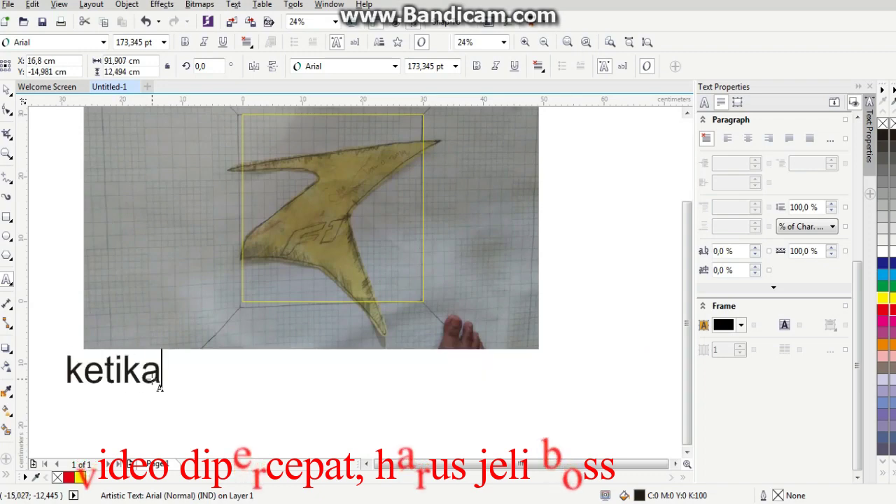
type(" sudut atas dan baah")
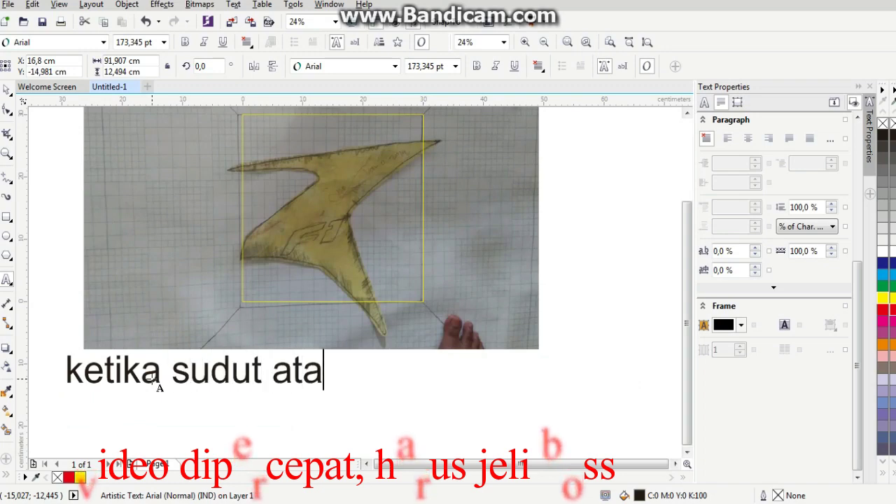
key("BackSpace")
key("BackSpace")
key("BackSpace")
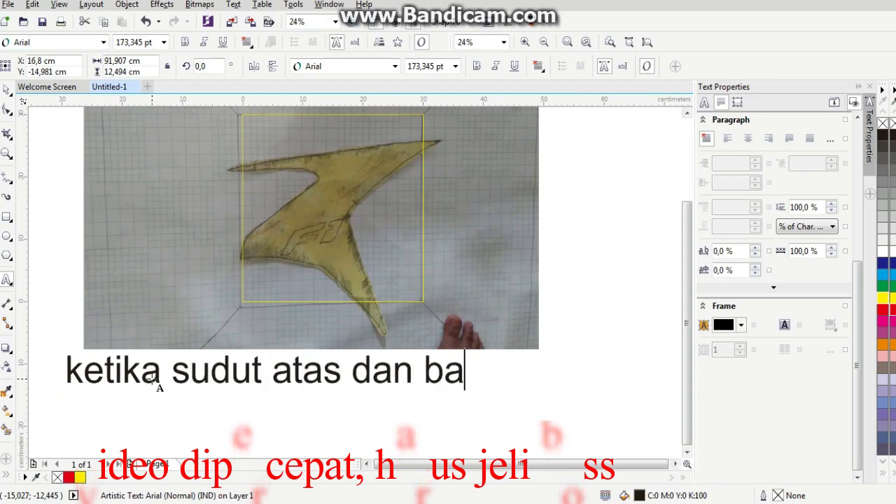
type("wah sejajar")
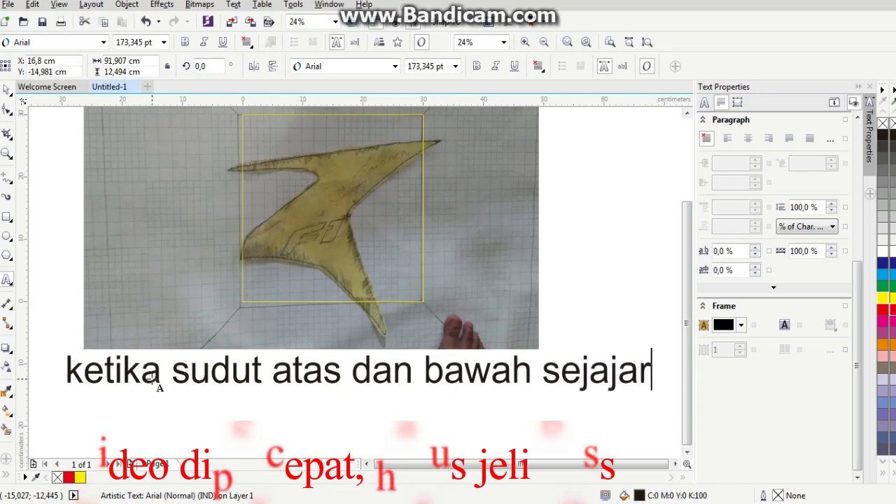
Add a second caption line reading "berarti mall kalian sudah paten atau benar".
key("Return")
type("pe")
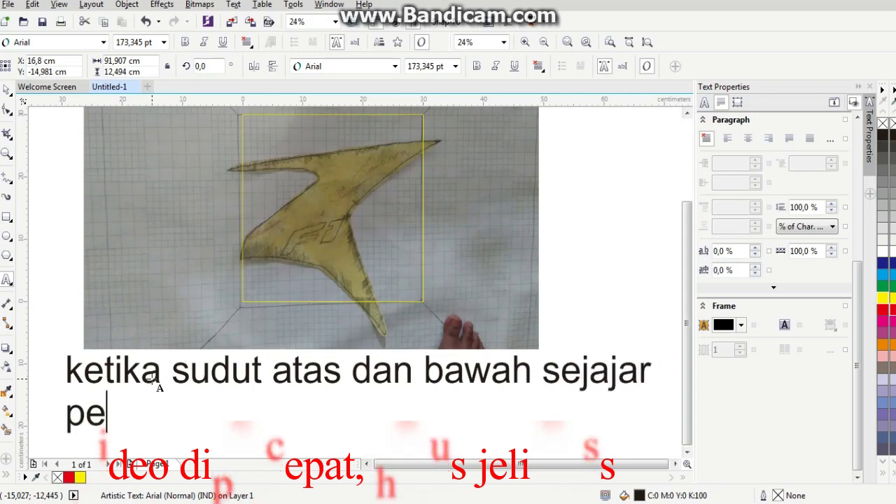
key("BackSpace")
key("BackSpace")
type("berarti ")
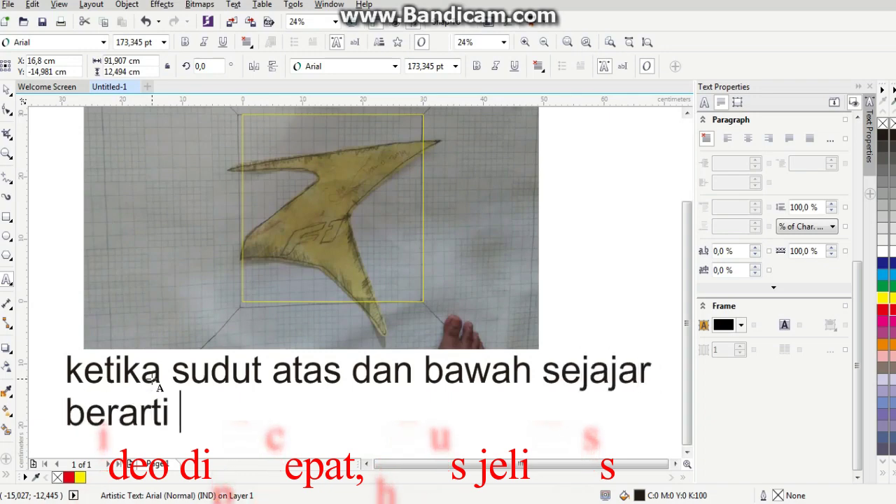
type("mall kalian sudah")
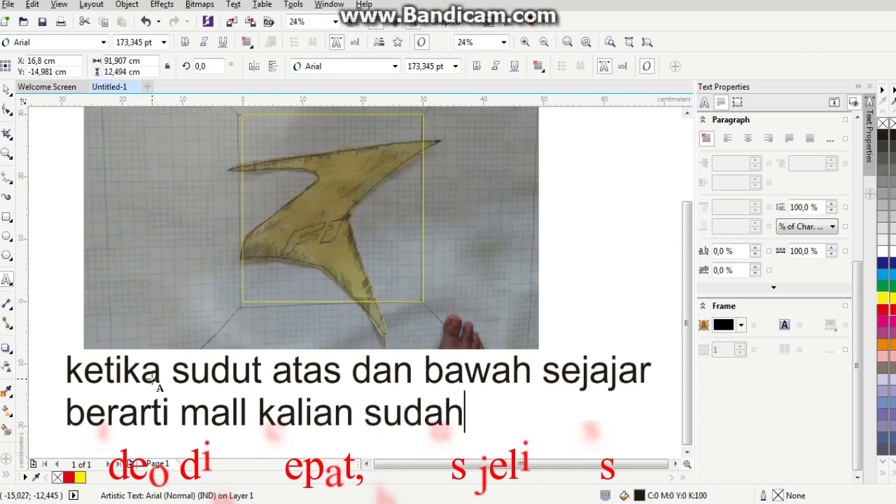
type(" paten atau")
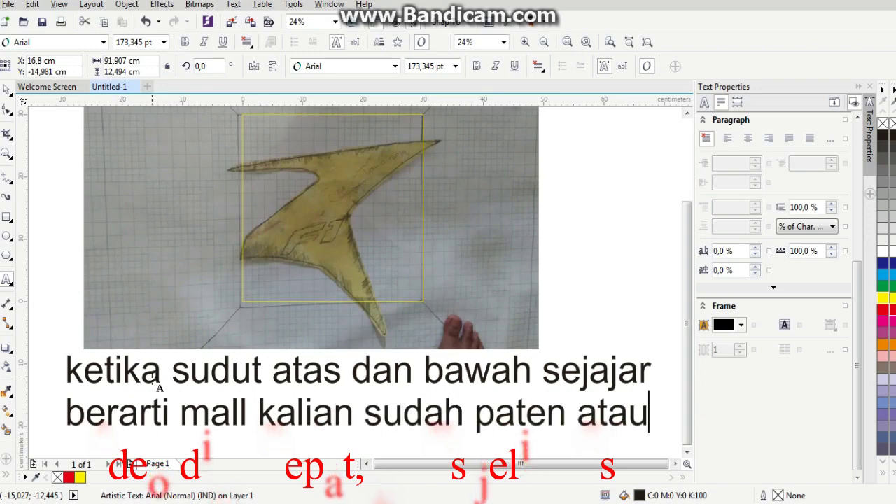
type(" benar")
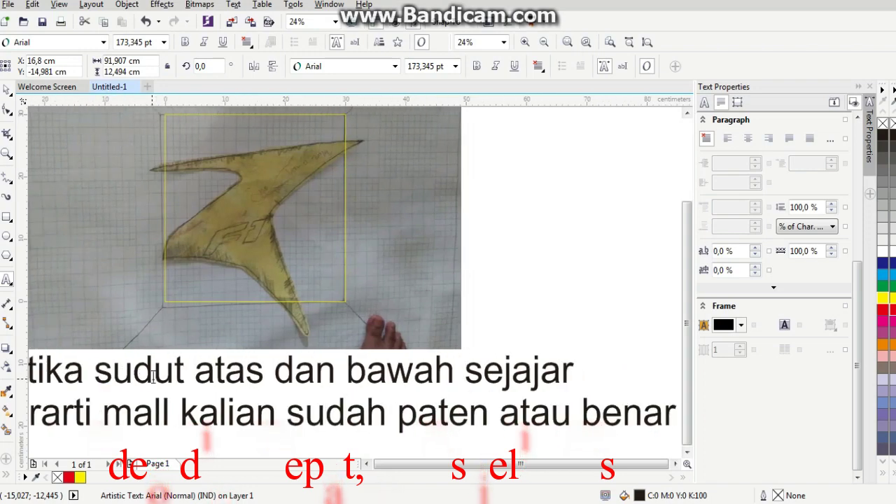
Replace the whole caption below the photo with "langkah berikutnya tinggal kalian".
key("ctrl+a")
key("BackSpace")
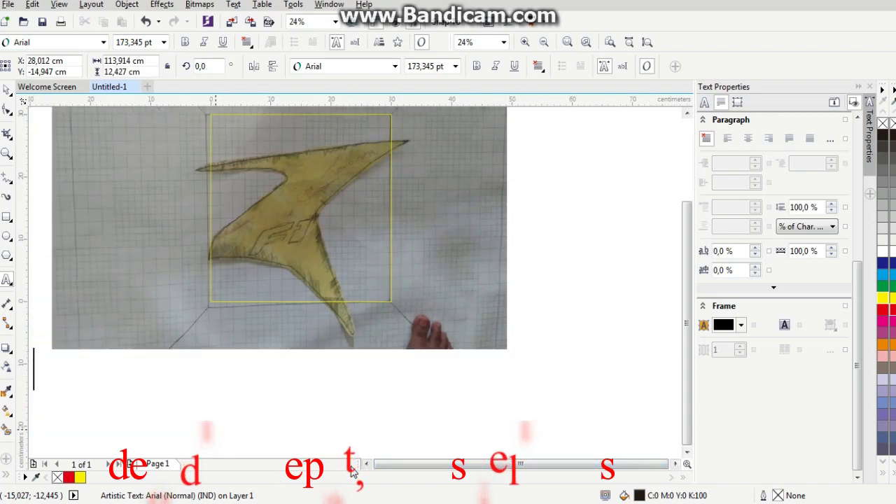
type("langk")
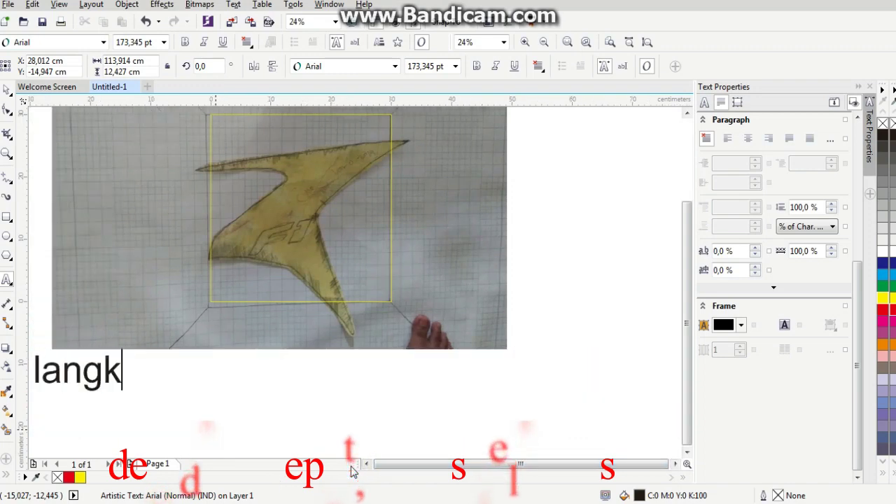
type("ah berikutnya ti")
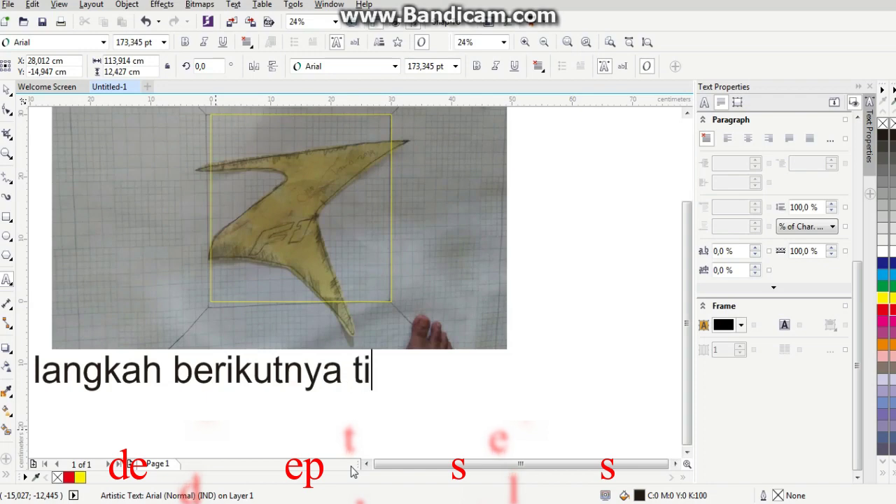
type("nggal kalian")
Continue the caption on a second line with "gambar,bentuk garis/pola mallnya".
key("Return")
type("gam")
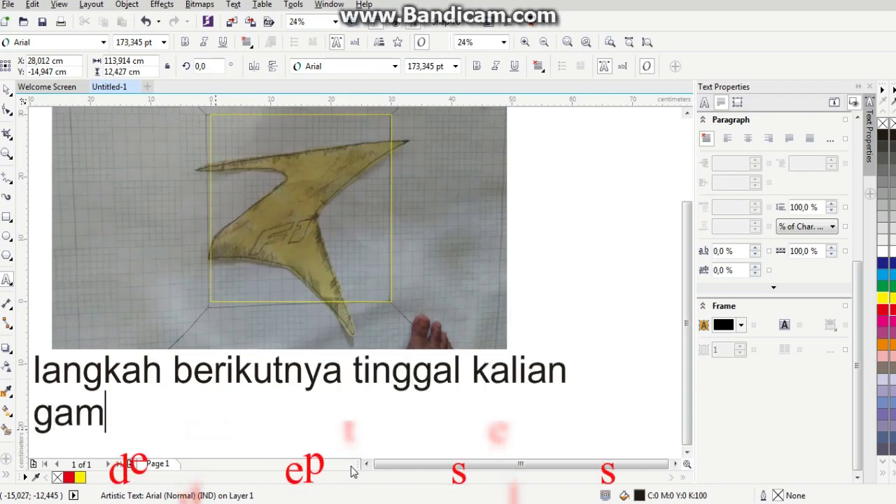
type("bafr")
key("BackSpace")
key("BackSpace")
type("r")
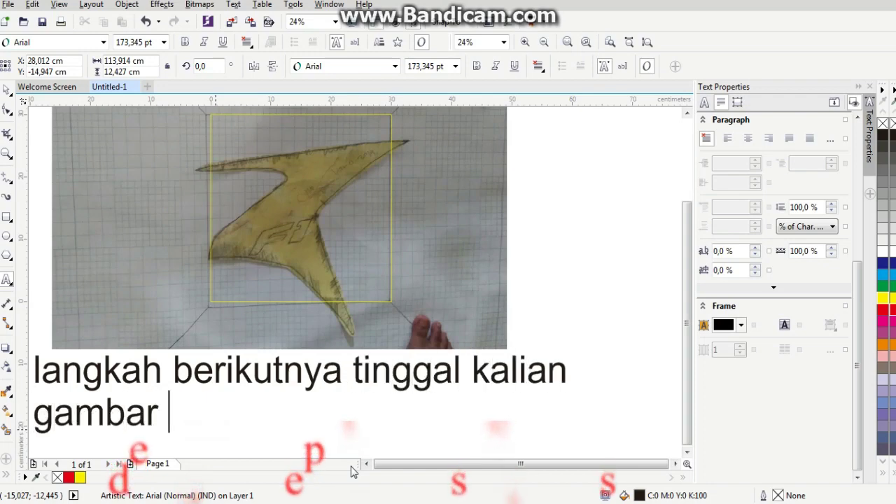
key("BackSpace")
type(",bentuk gar")
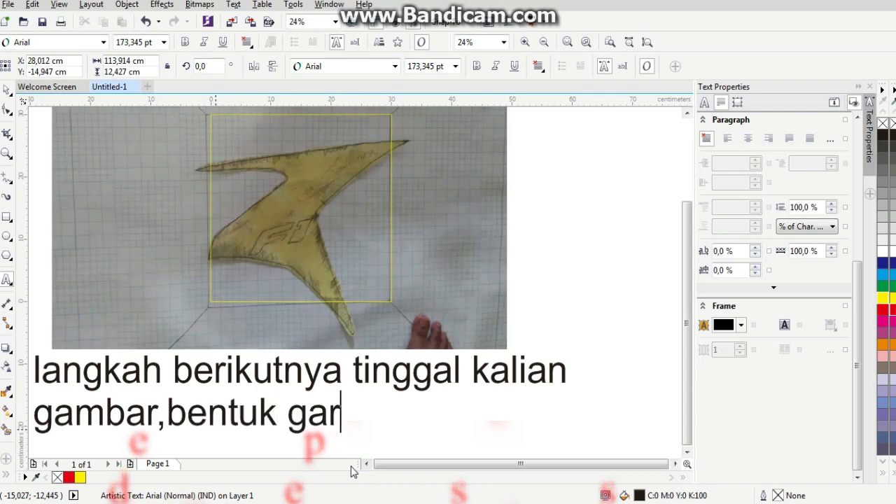
type("is ")
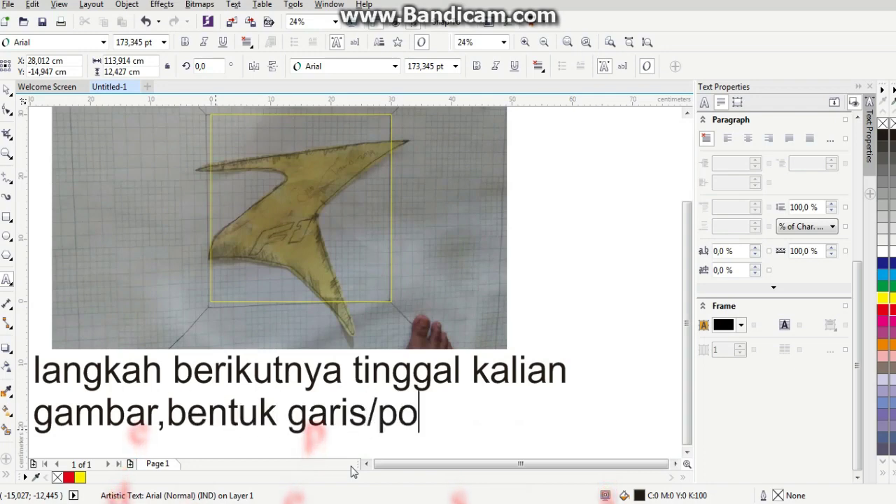
type("/pola mallnya")
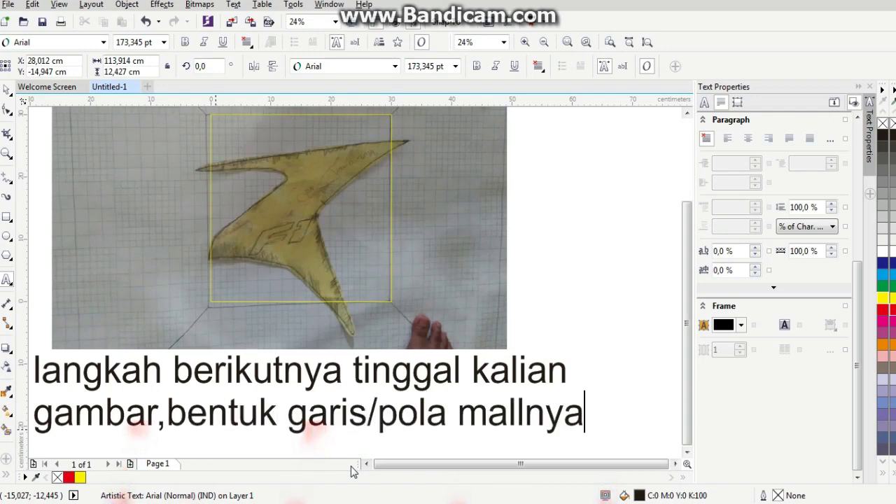
Replace the caption below the photo with "terus kalian gambar deh di dalam pola" and a second line "mall tersebut".
key("ctrl+a")
key("BackSpace")
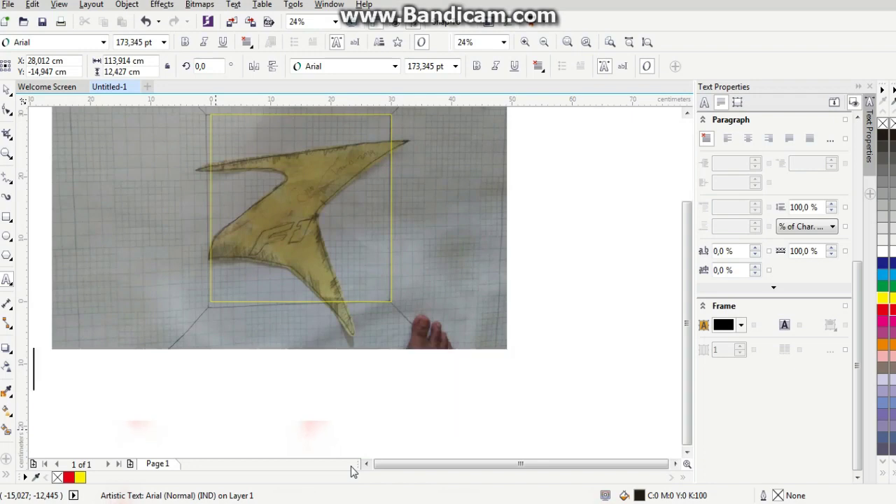
type("teru")
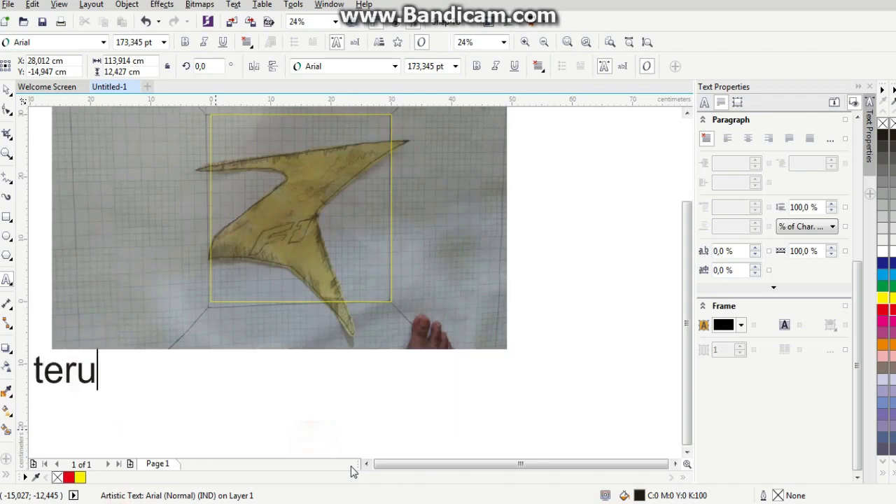
type("s kalian ")
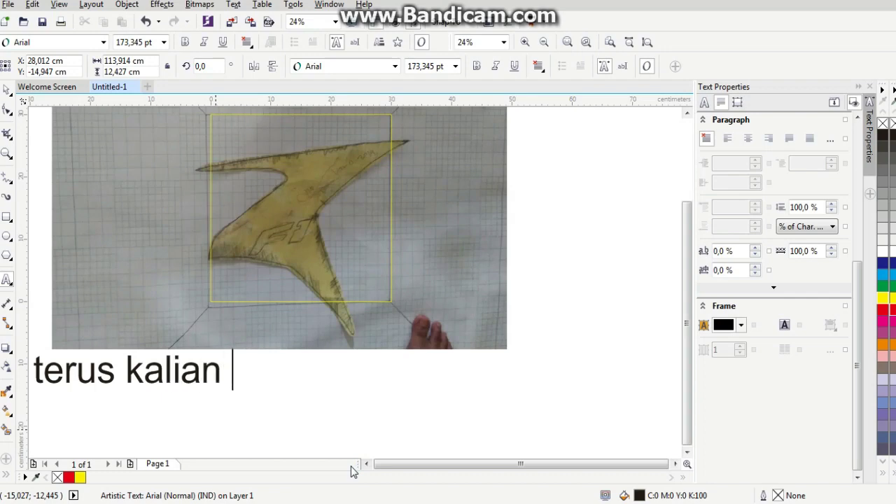
type("gambar deh")
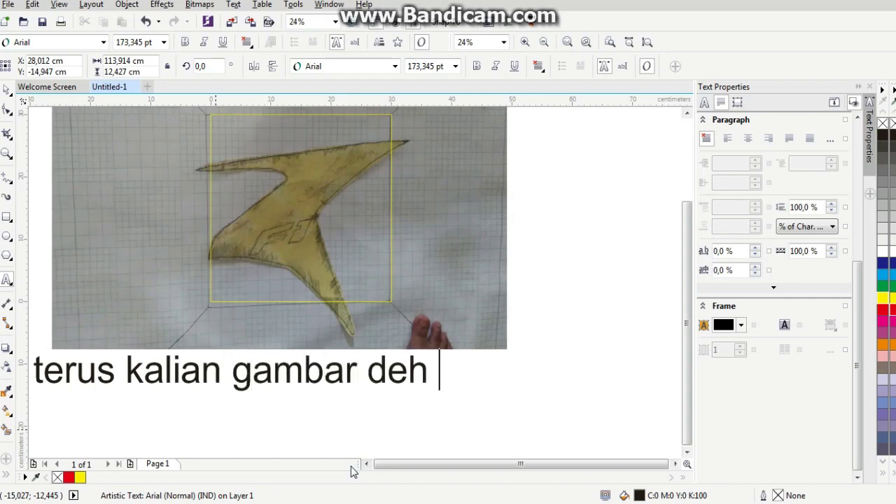
type(" di dalam p")
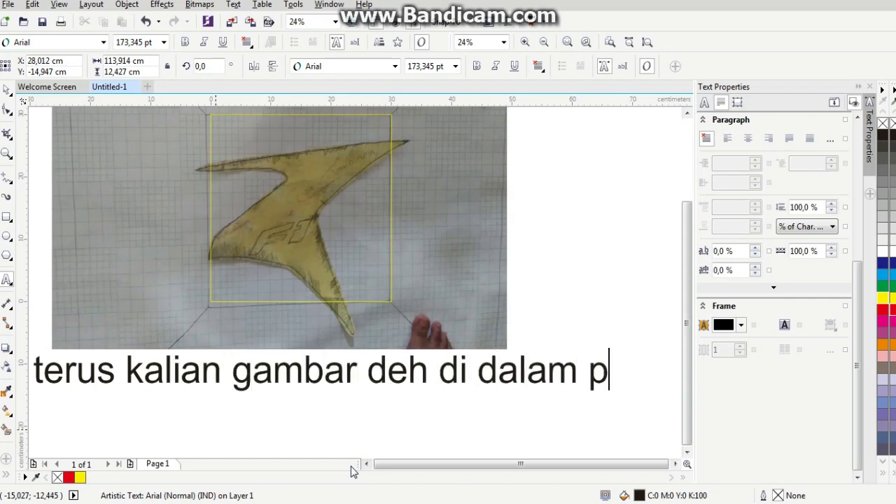
type("ola m")
key("Return")
type("mall")
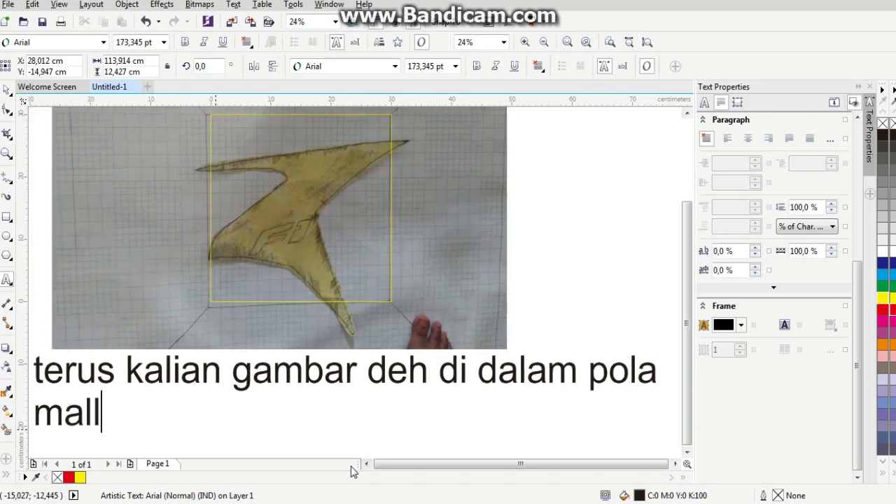
type(" tersebut")
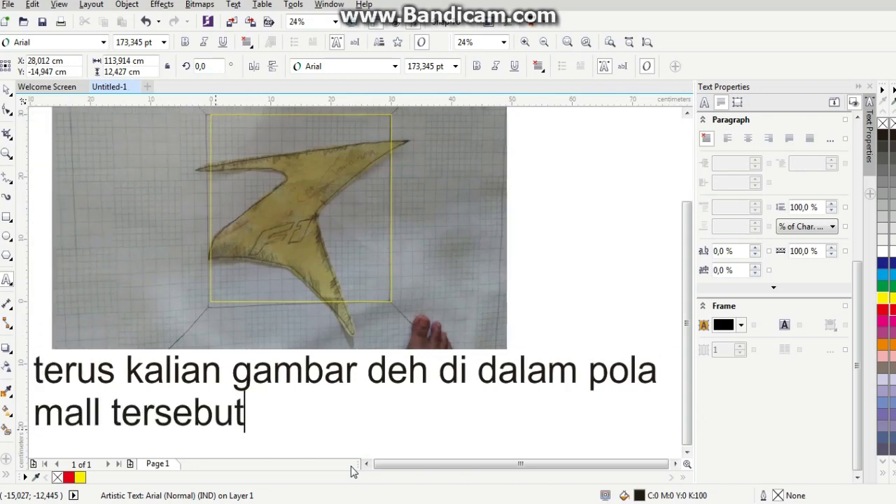
Replace the caption below the photo with "oke terimakasih....." and start a second line with "sudah men".
key("ctrl+a")
key("BackSpace")
type("oke teri")
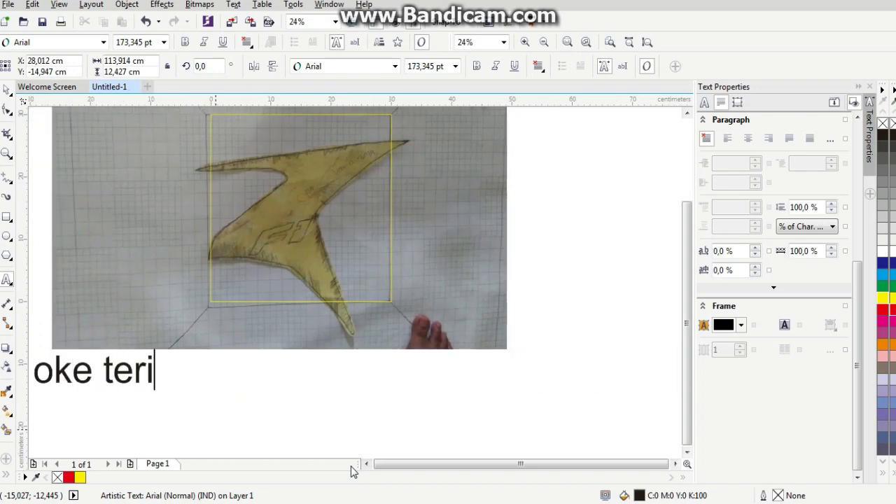
type("makasih")
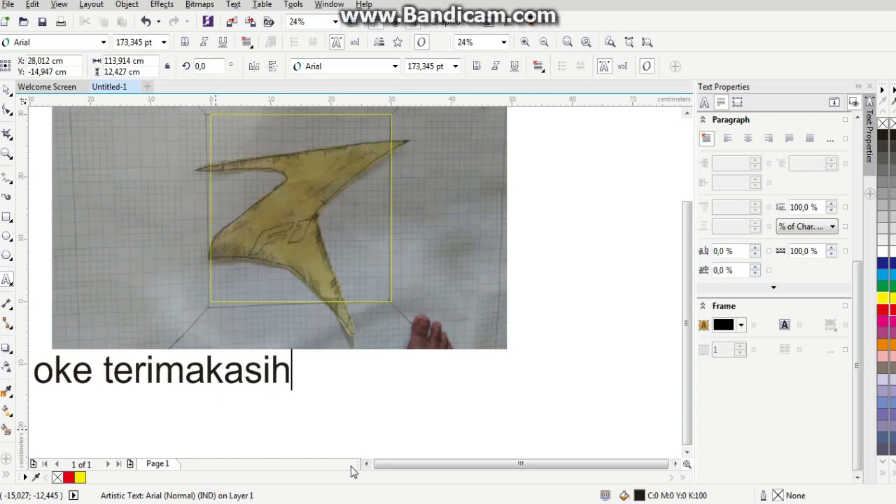
type(".....")
key("Return")
type("sudah menonto")
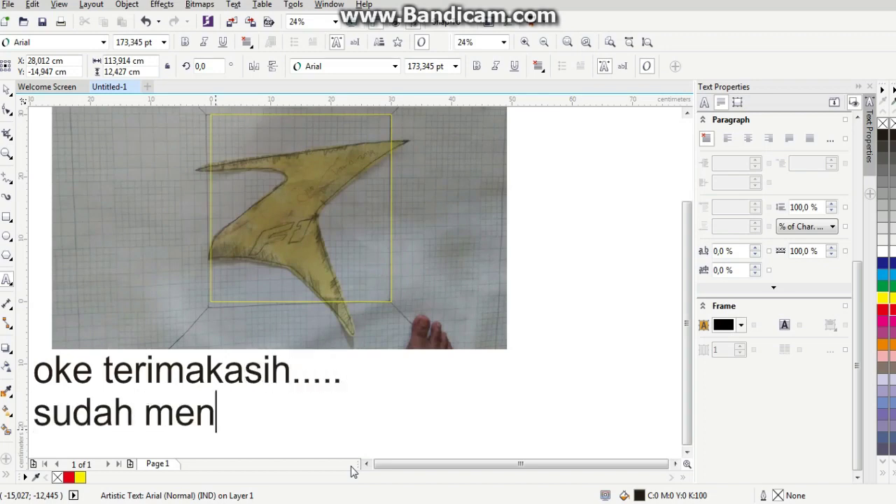